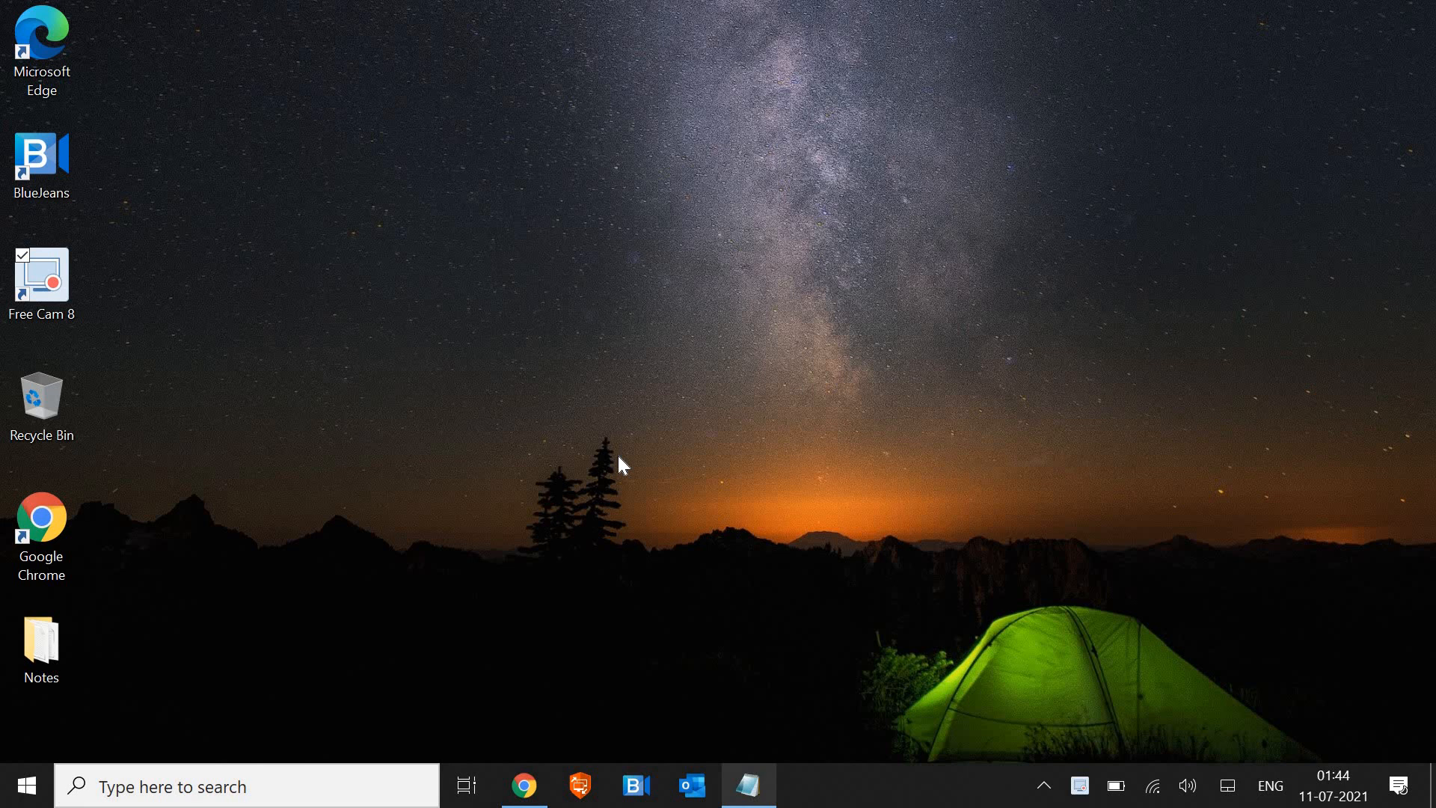
Step: Find the advanced system settings through Windows search and open the Performance settings
left_click(157, 796)
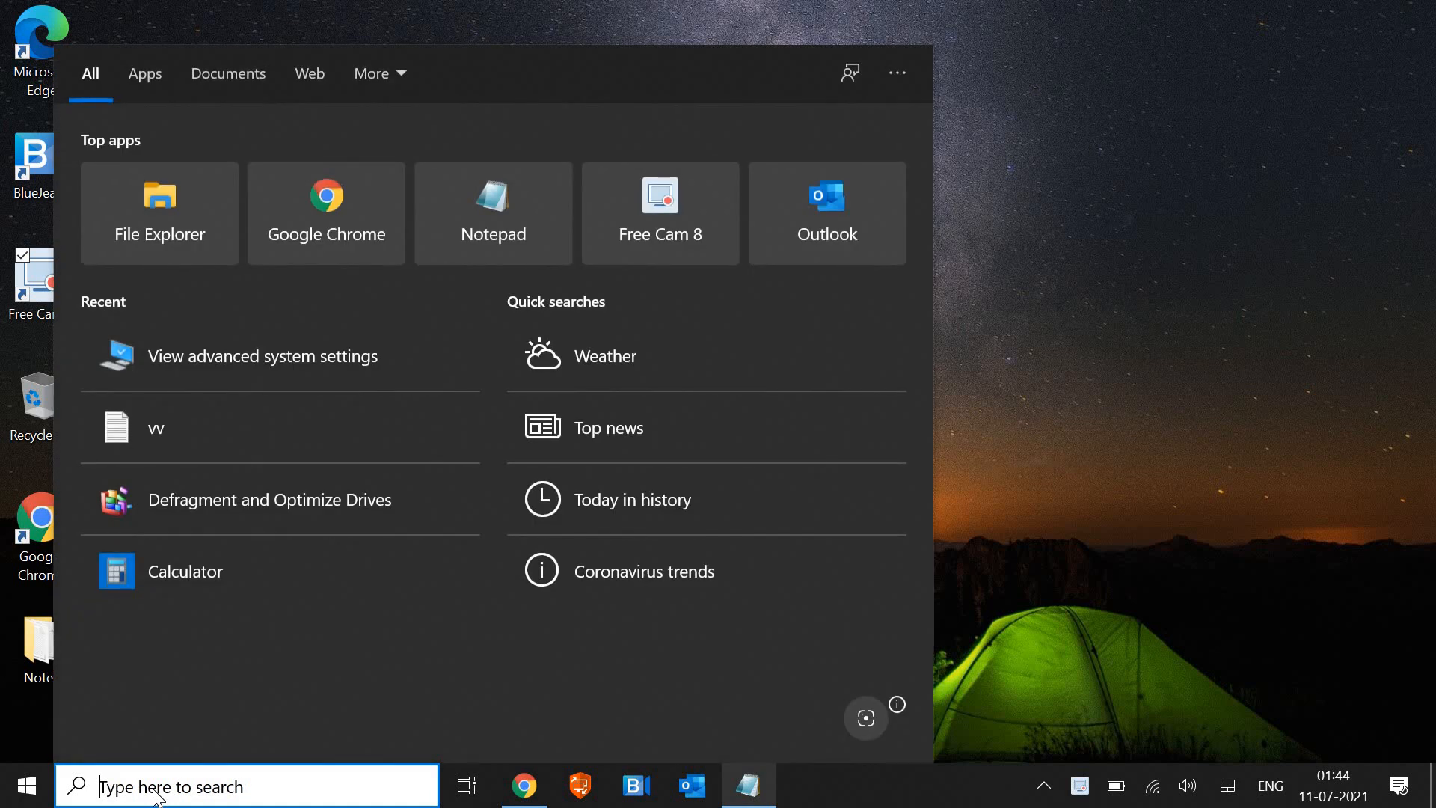
type("view")
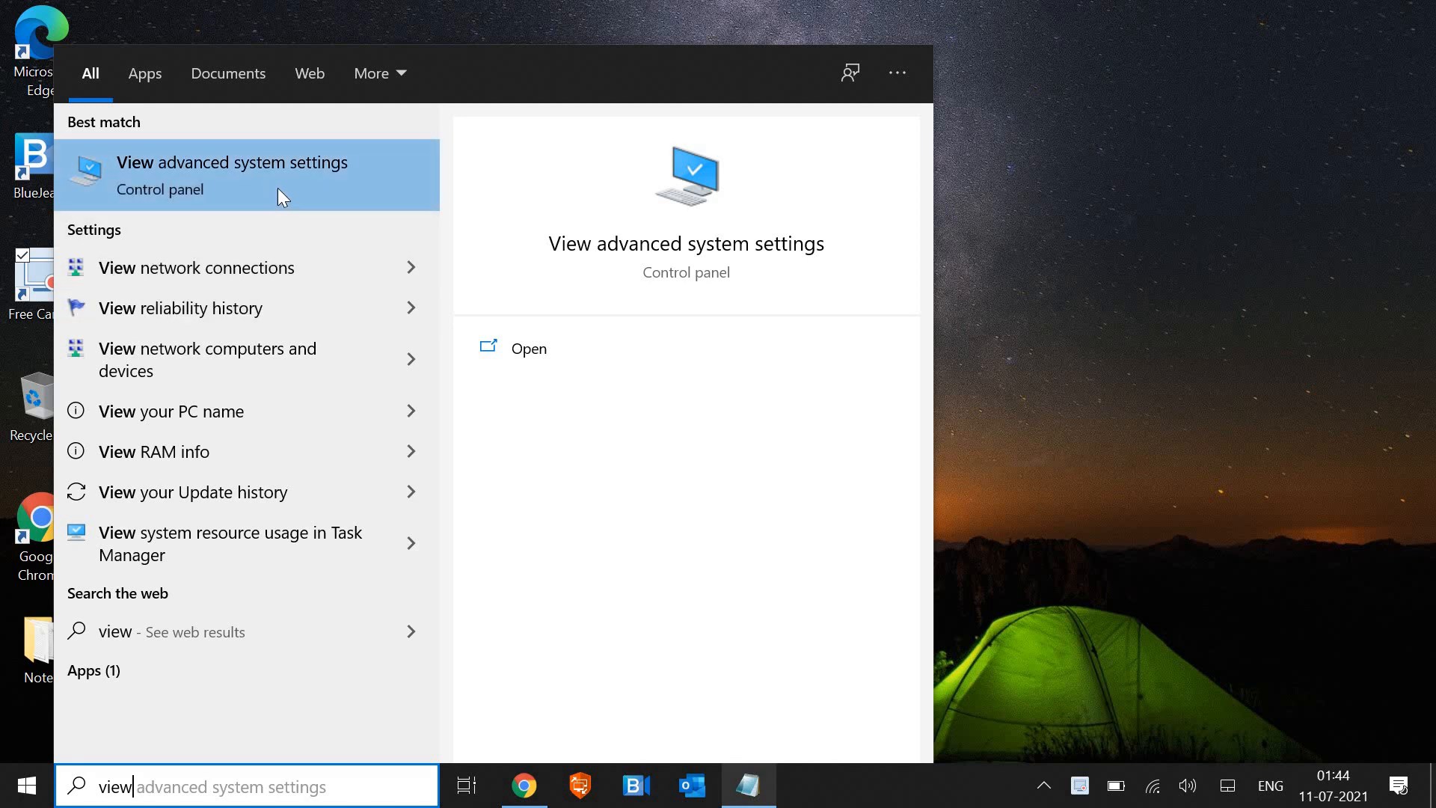
left_click(298, 182)
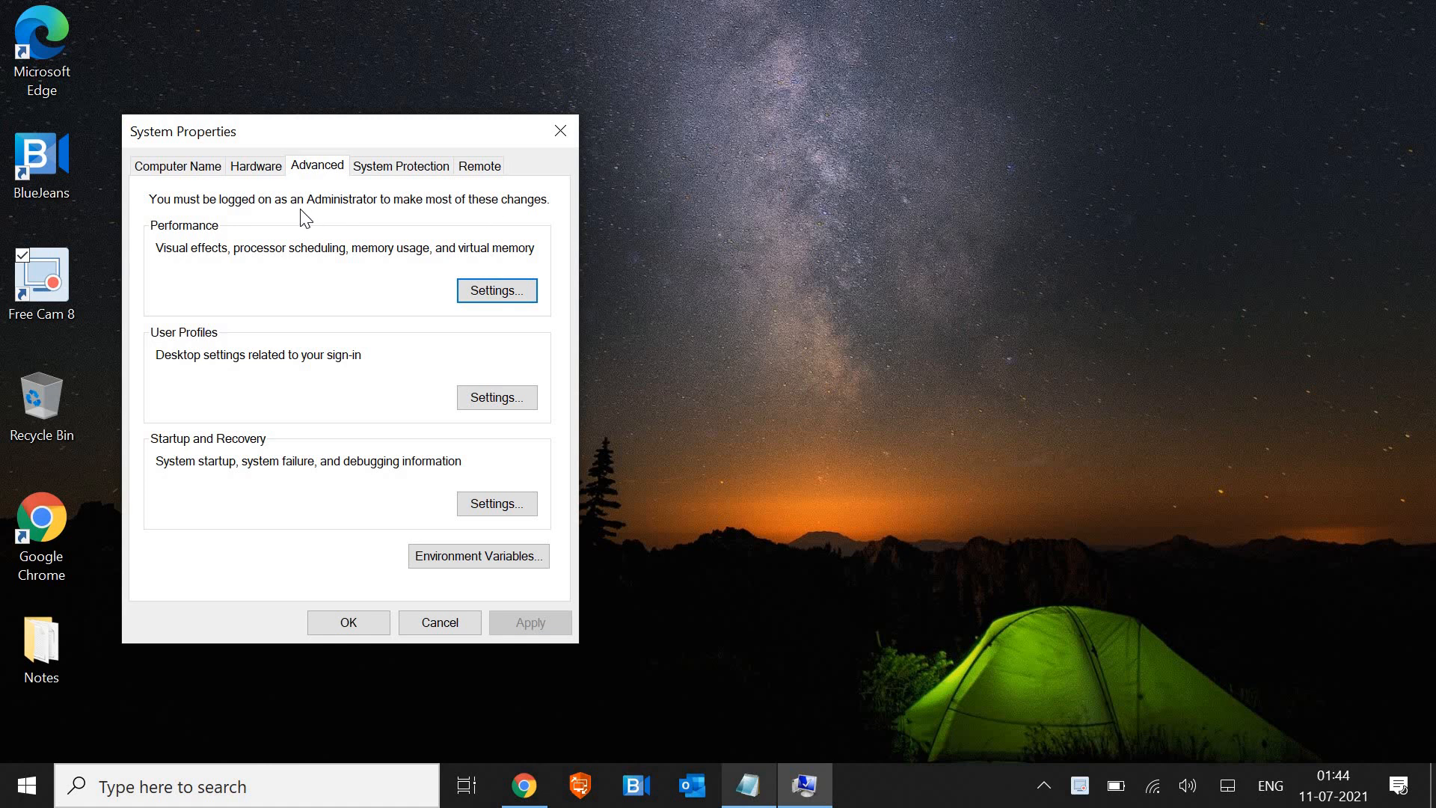
left_click(485, 291)
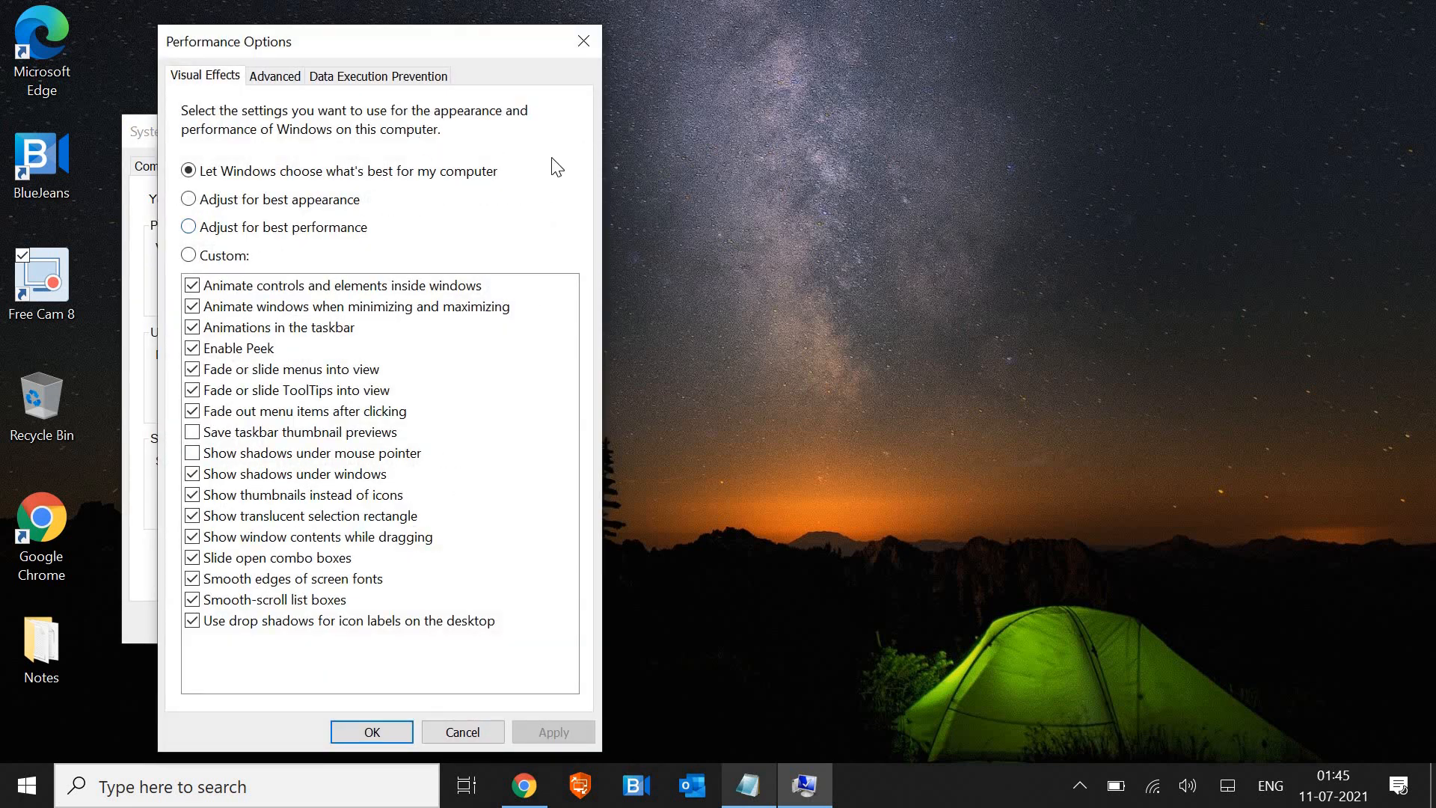
Step: Try the "Adjust for best performance" visual effects option and cancel both Performance Options and System Properties
left_click(191, 228)
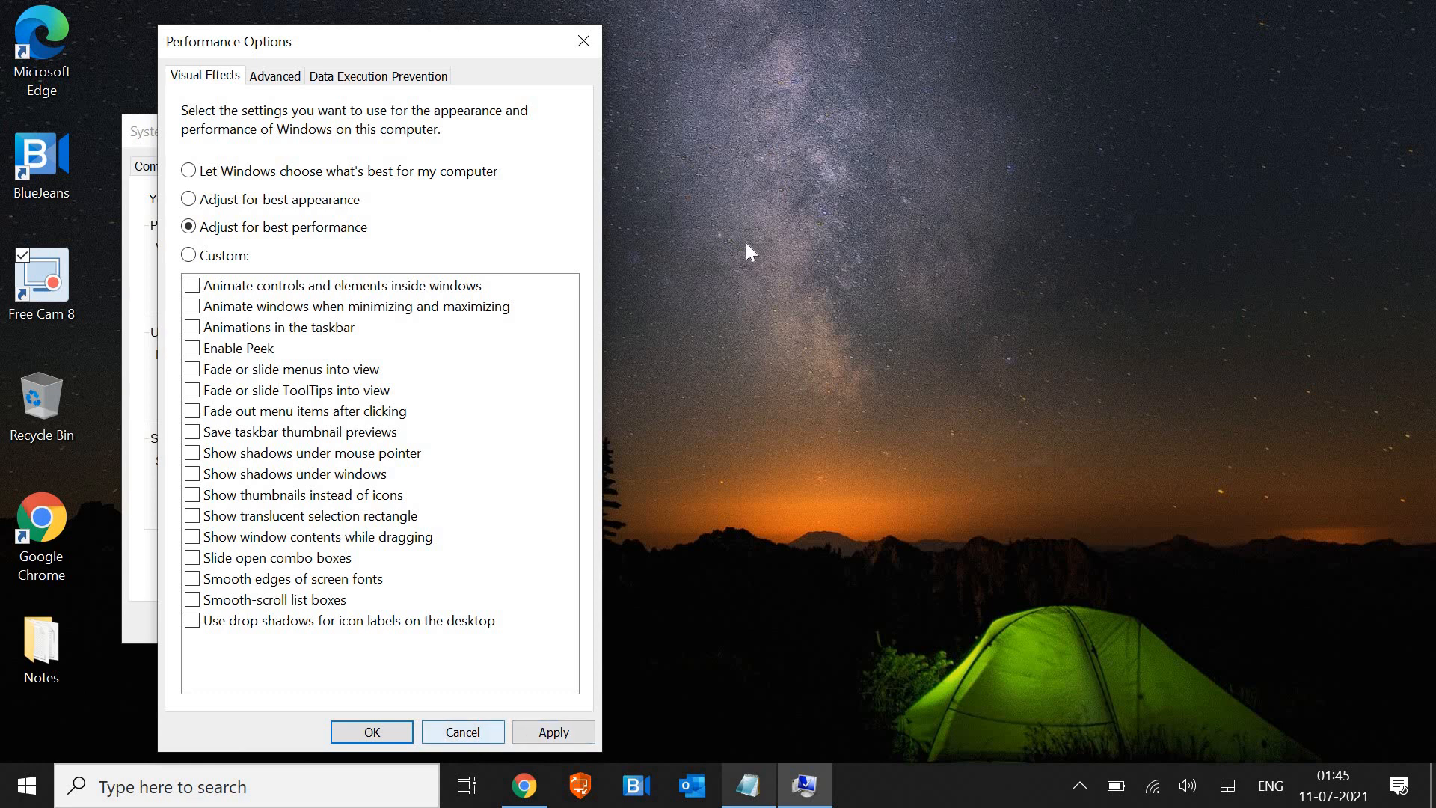
left_click(462, 732)
left_click(460, 621)
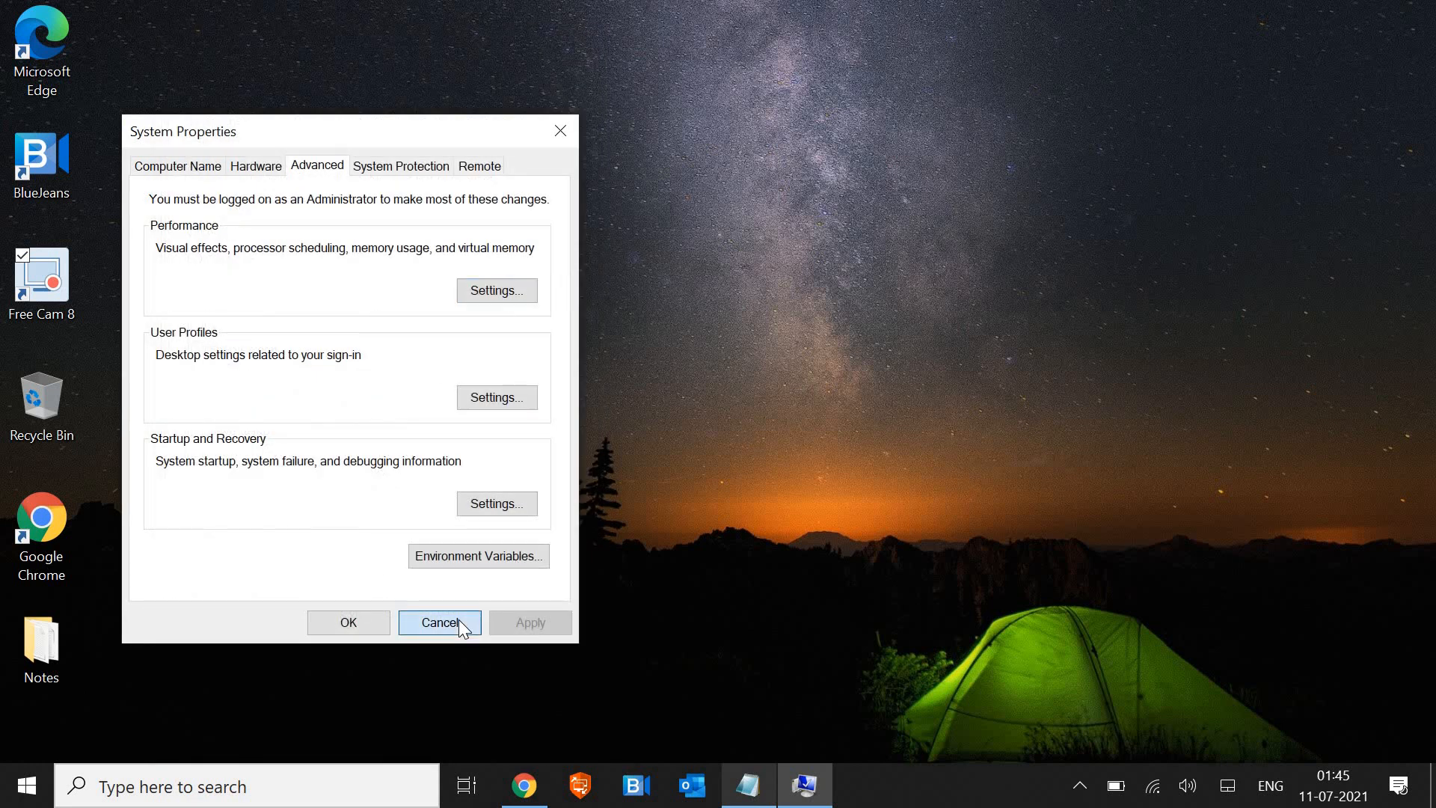
Step: Search Windows for "noti" and open the Notifications & actions settings
left_click(232, 792)
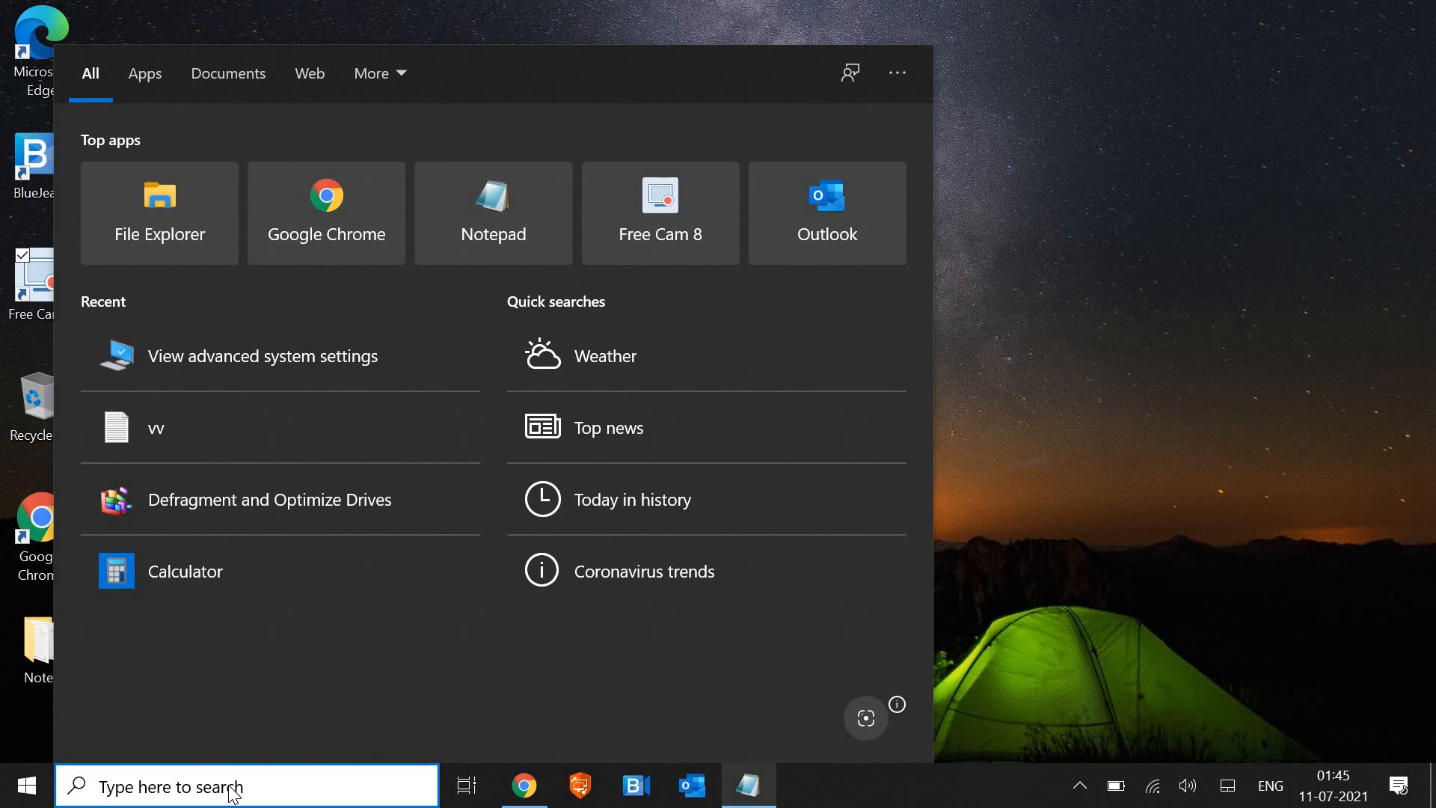
type("noti")
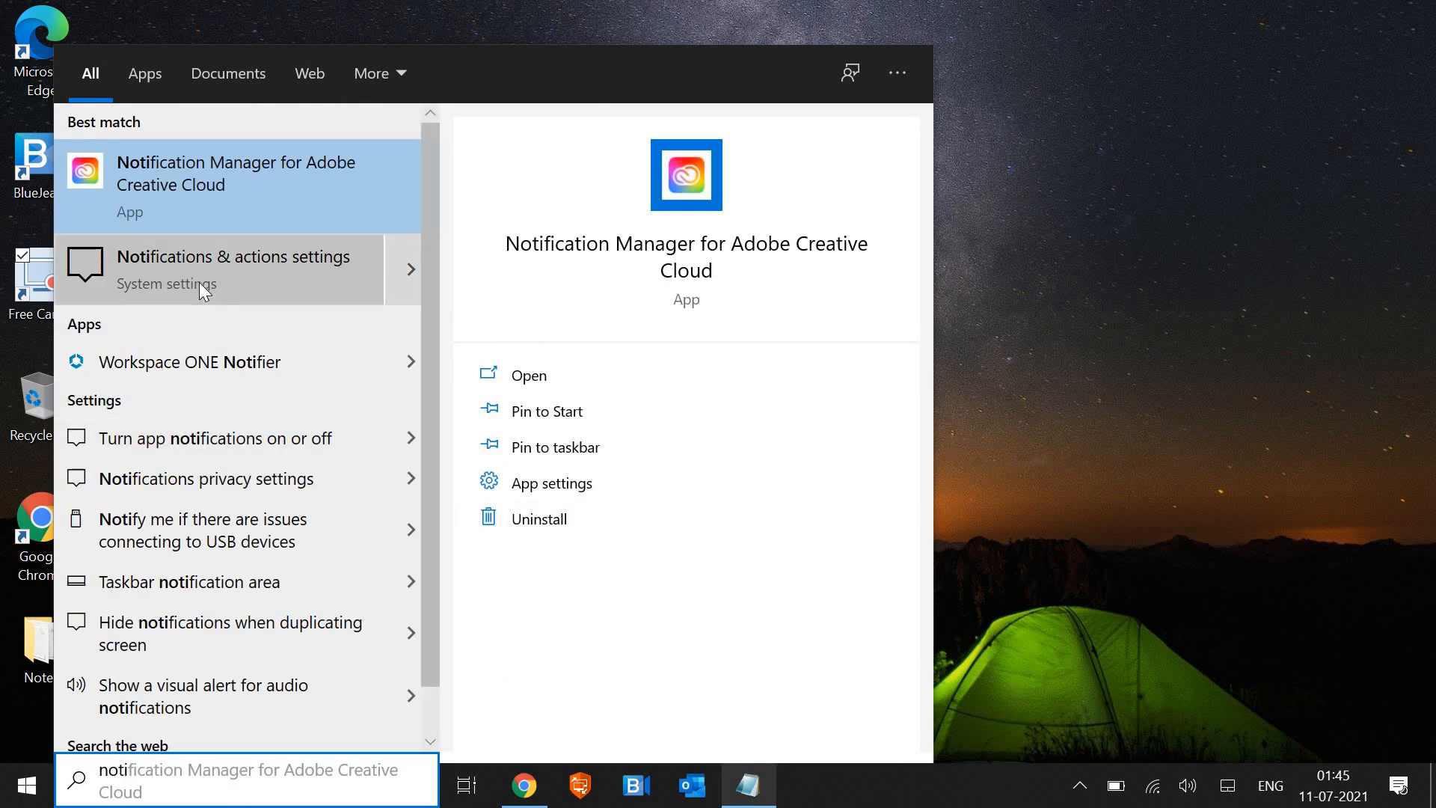
left_click(253, 274)
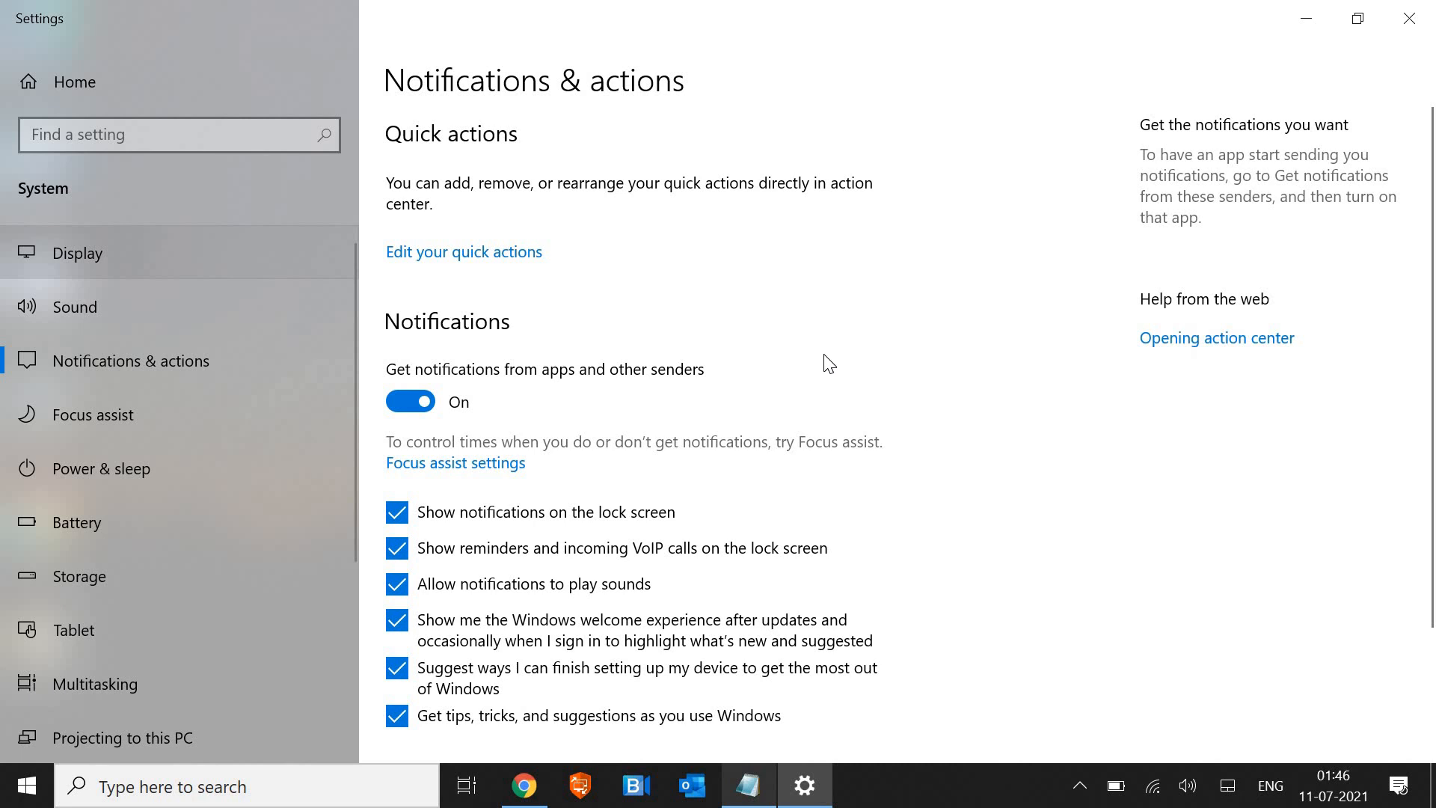
Step: Disable all six notification options, covering lock screen notifications and reminders, sounds, the welcome experience, device setup suggestions and Windows tips
scroll(831, 365, "down", 3)
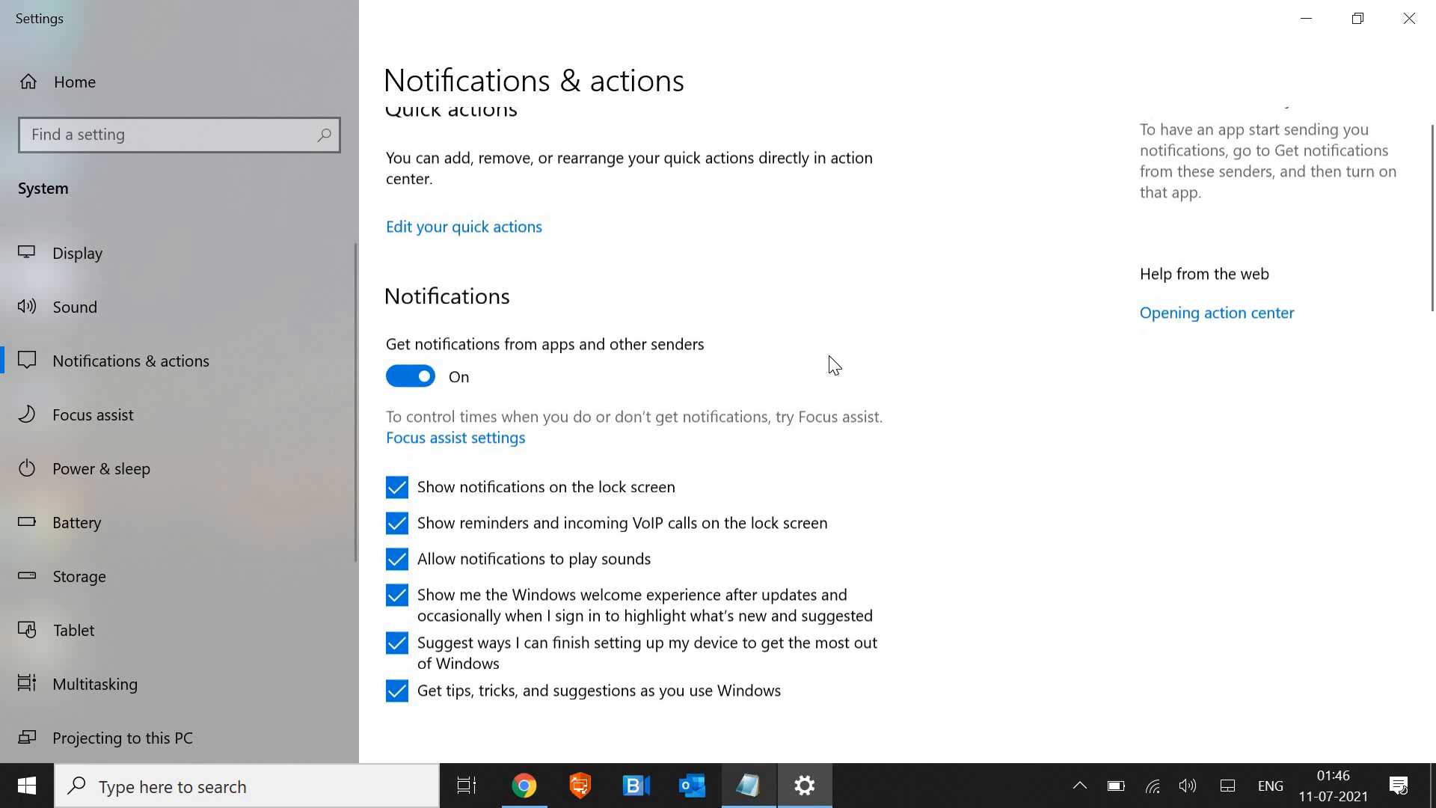
scroll(830, 362, "down", 5)
scroll(815, 370, "up", 8)
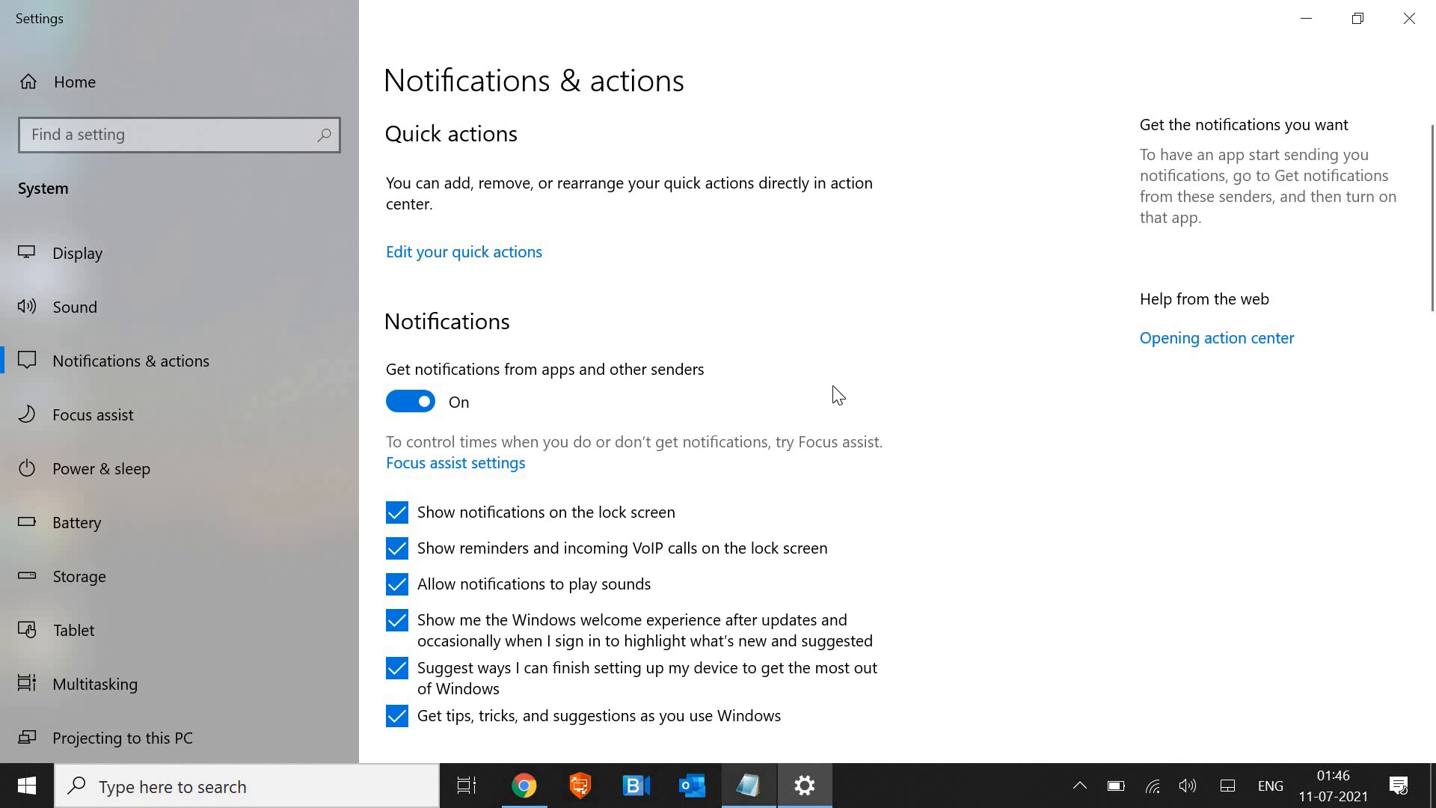
scroll(838, 404, "down", 8)
scroll(786, 483, "down", 3)
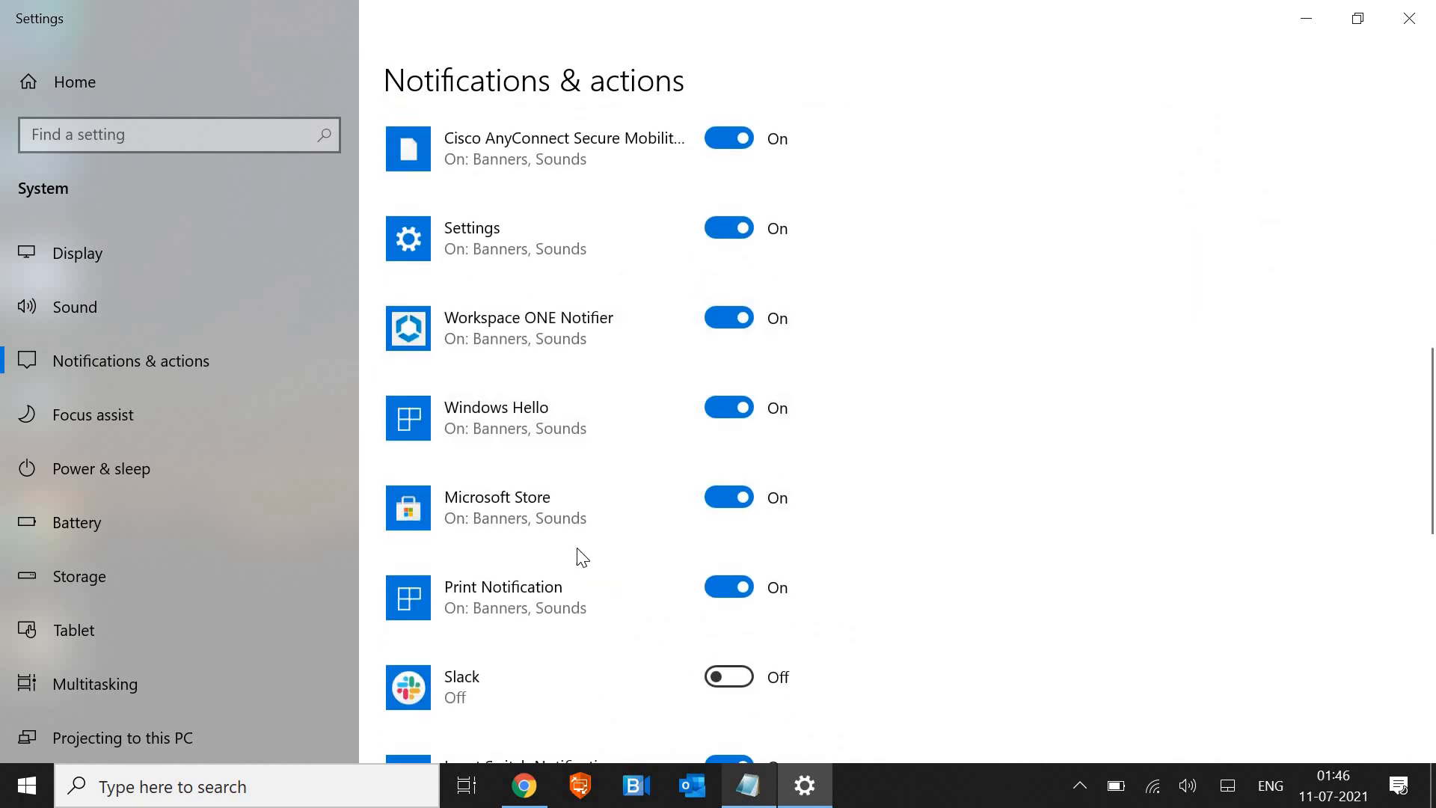
scroll(571, 599, "down", 3)
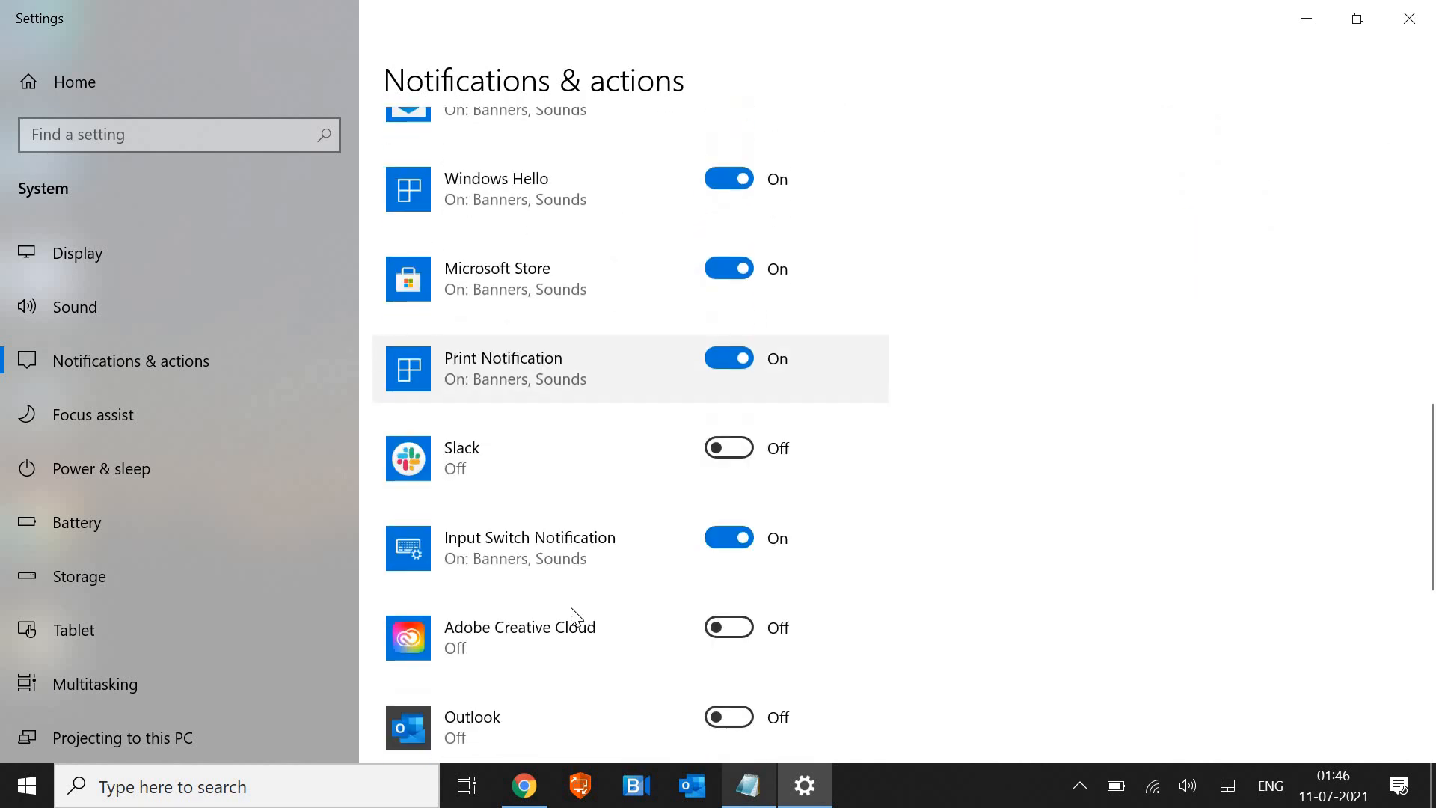
scroll(571, 607, "up", 11)
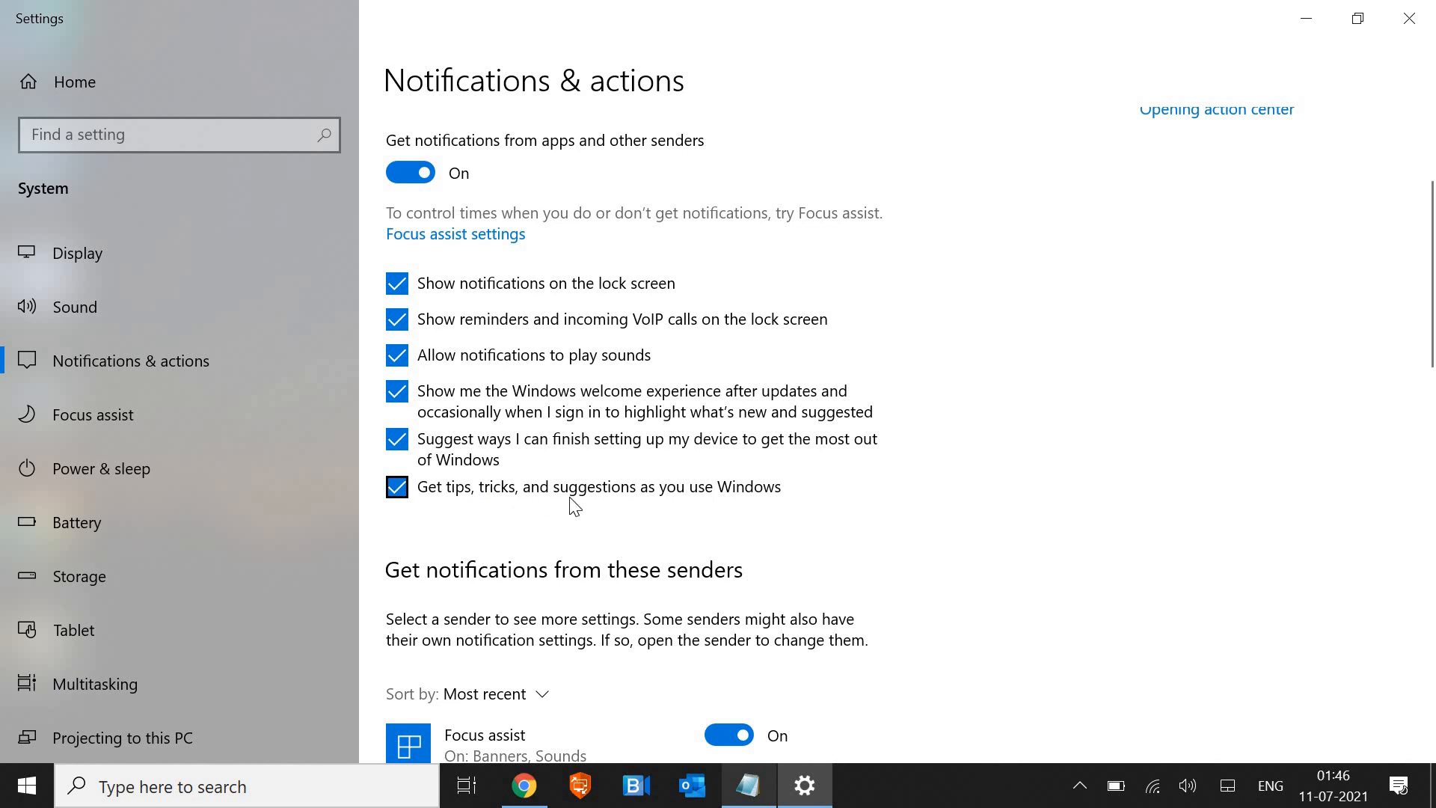
left_click(397, 284)
left_click(397, 319)
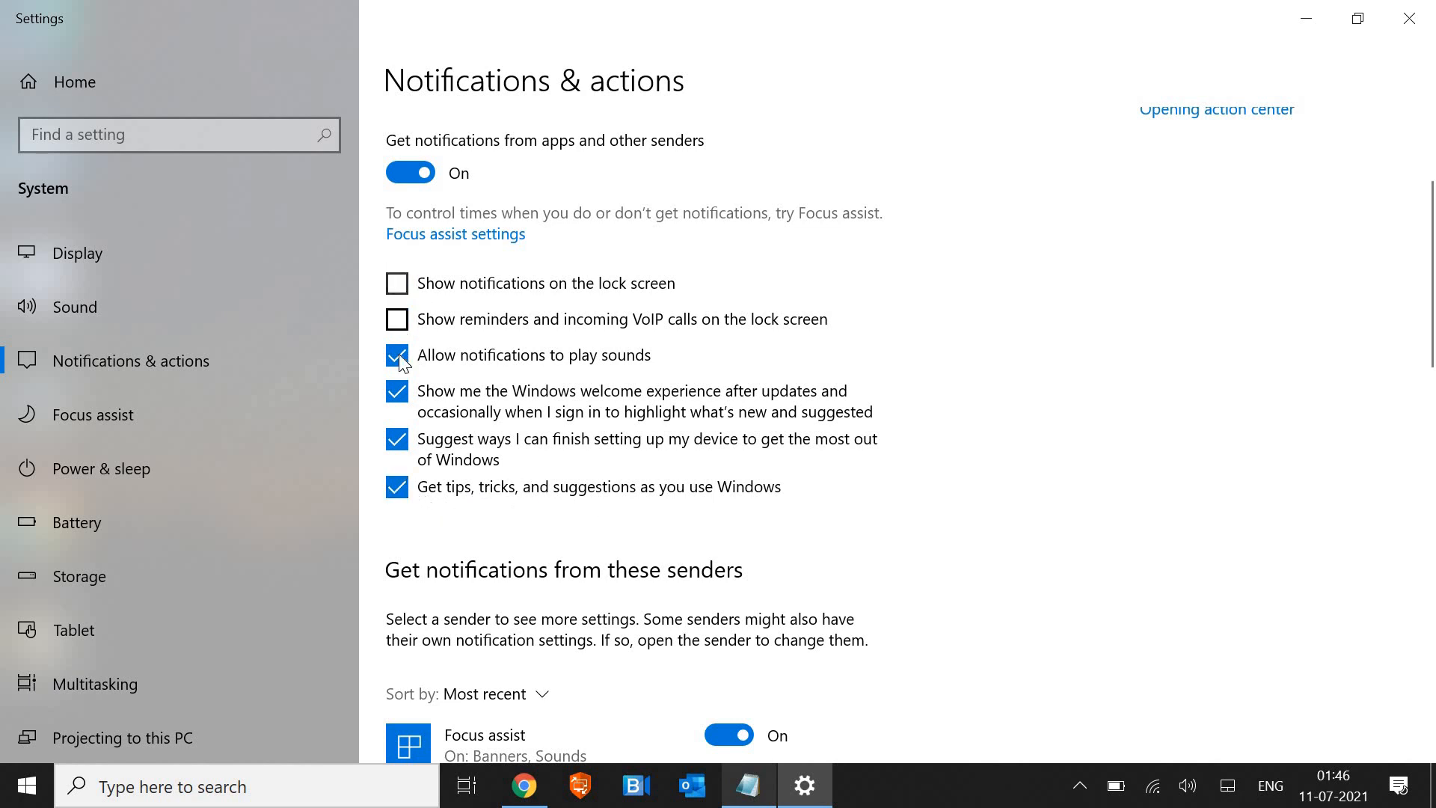
left_click(397, 355)
left_click(398, 392)
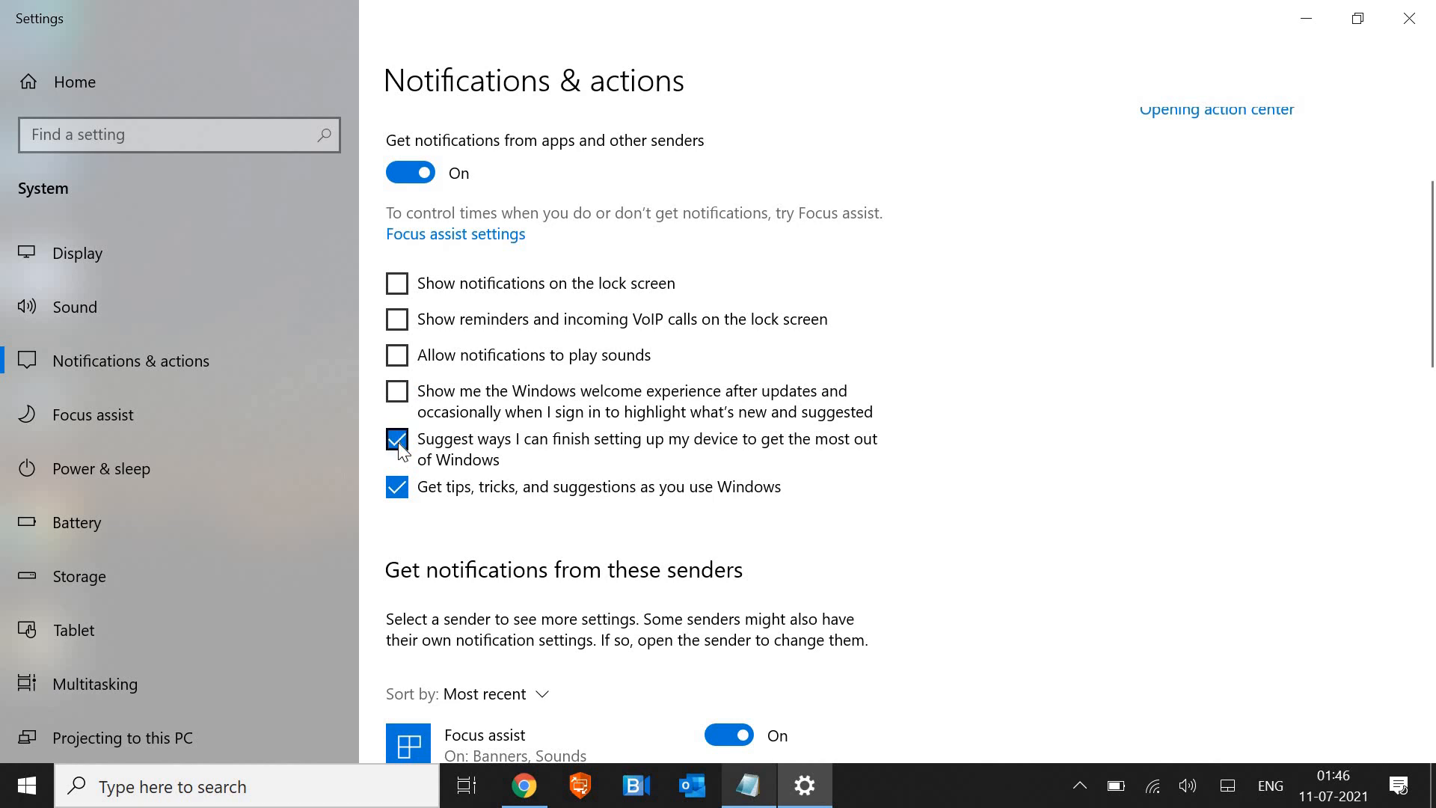
left_click(397, 440)
left_click(397, 486)
Step: Review which senders are allowed to show notifications and close the settings window
scroll(769, 427, "up", 3)
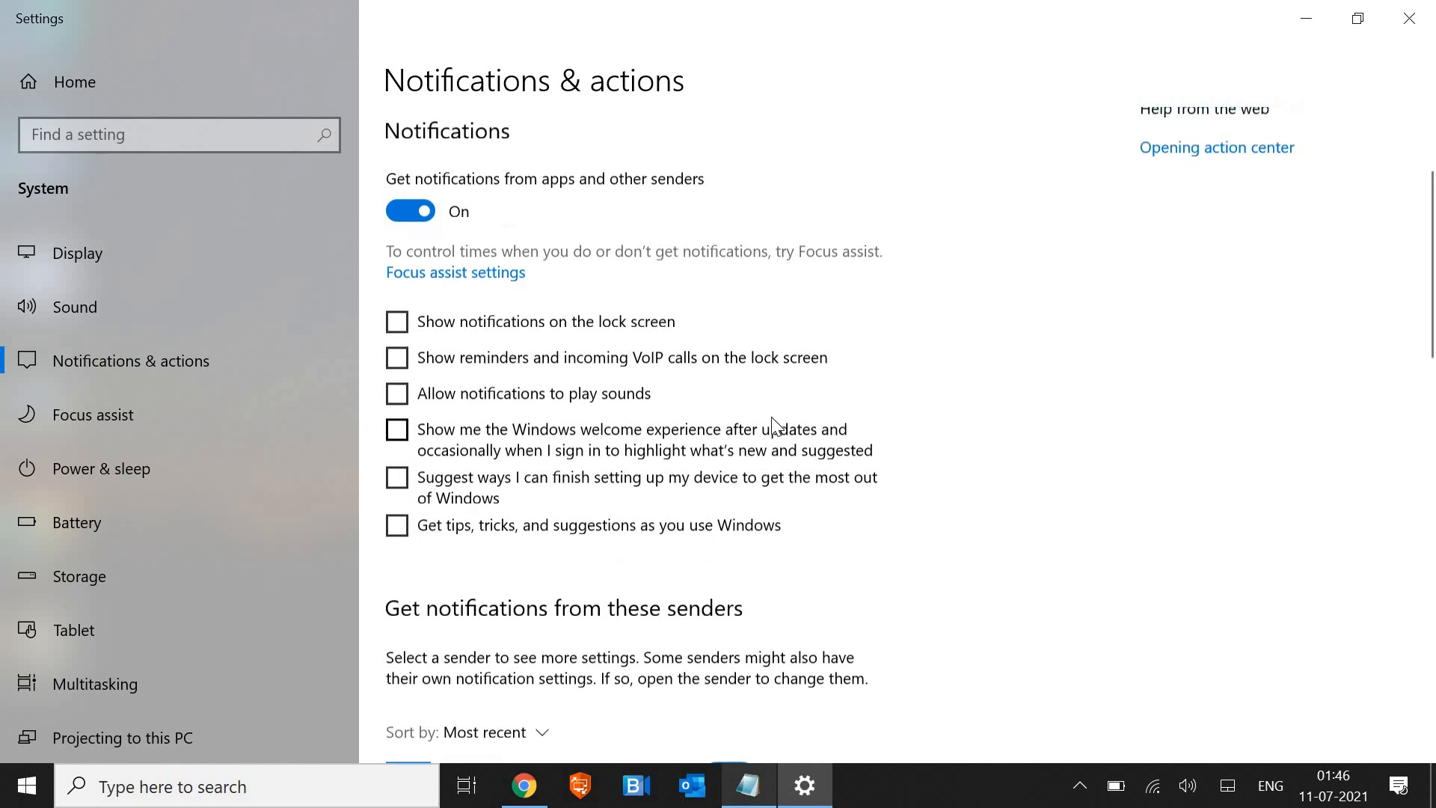
scroll(603, 374, "down", 15)
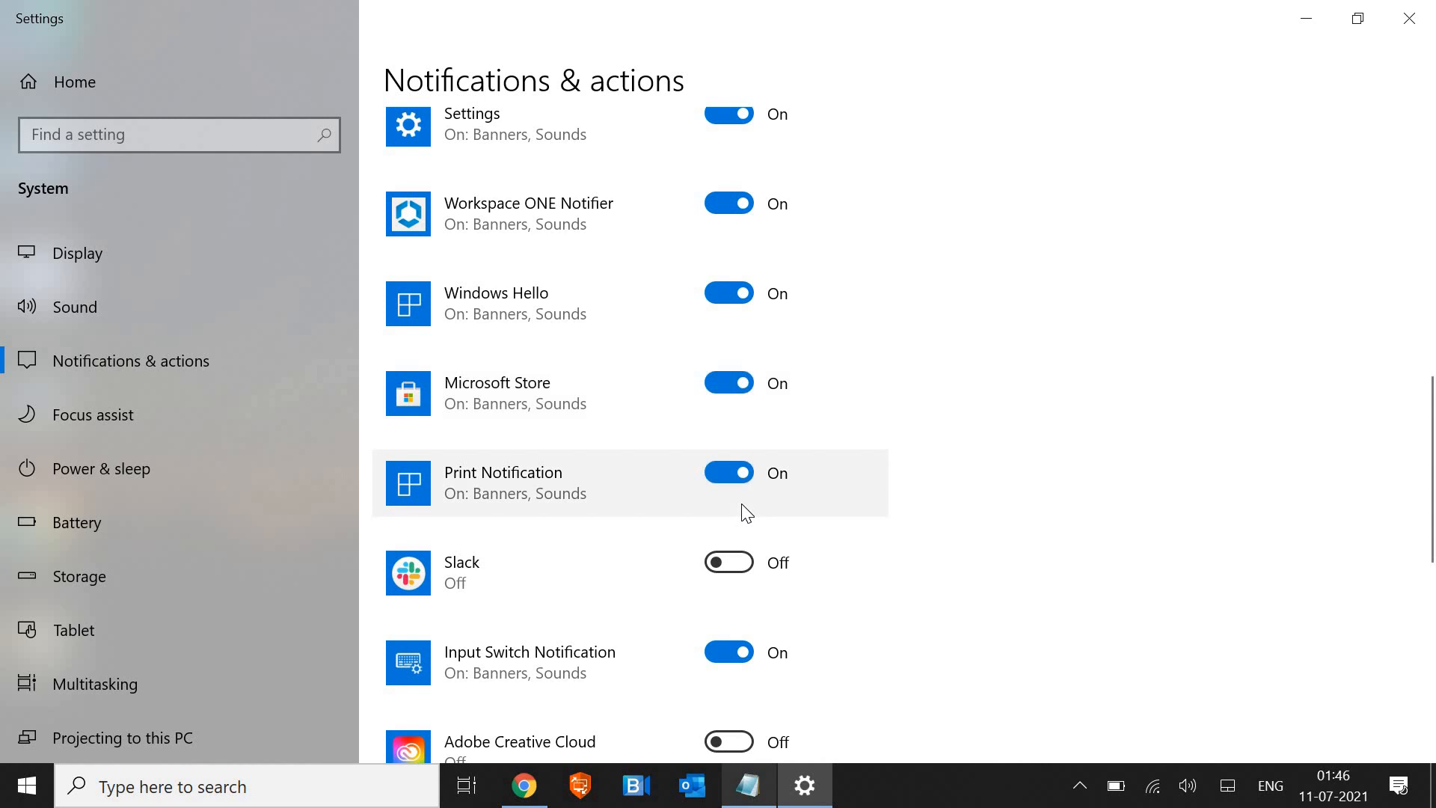
scroll(741, 506, "down", 3)
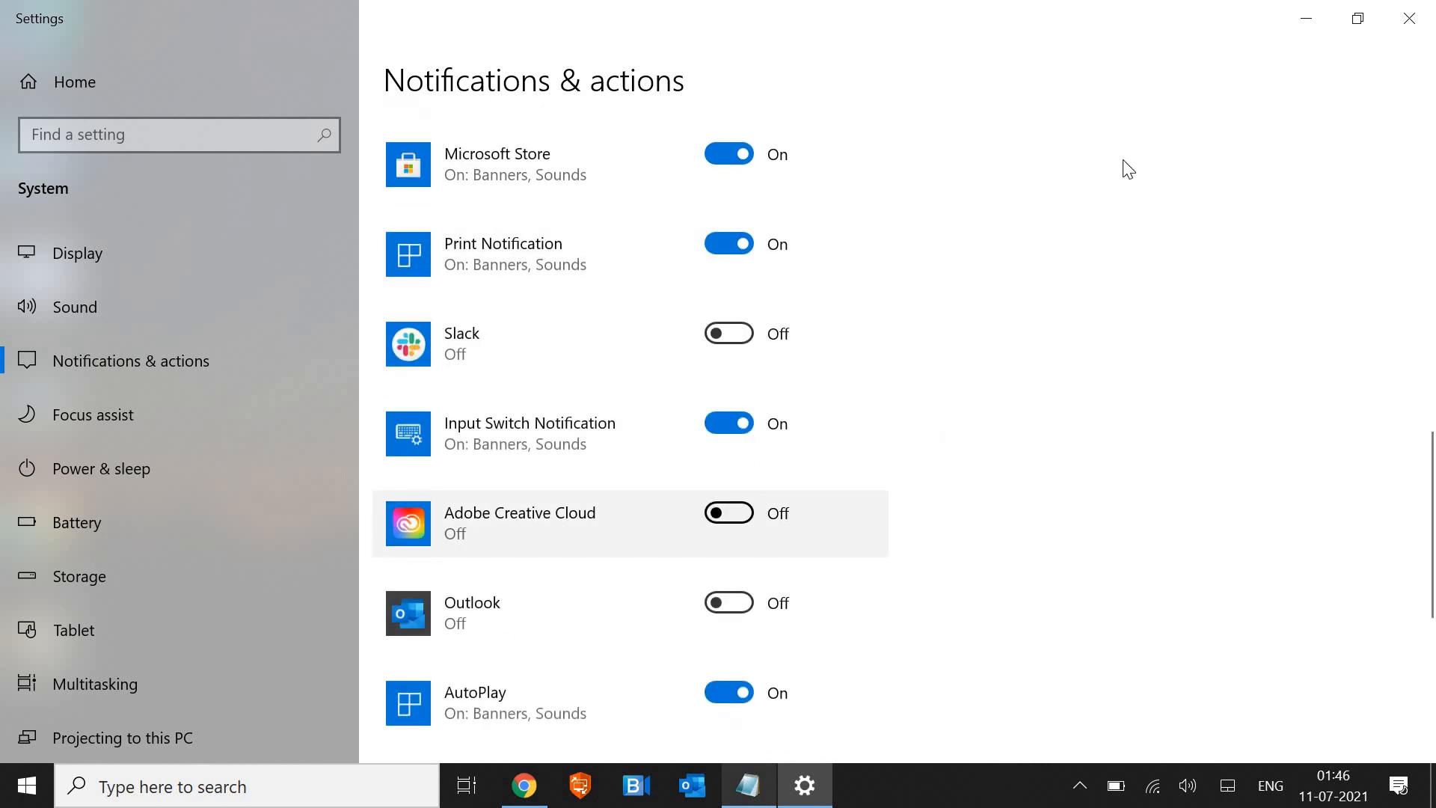
scroll(1314, 170, "up", 6)
left_click(1410, 18)
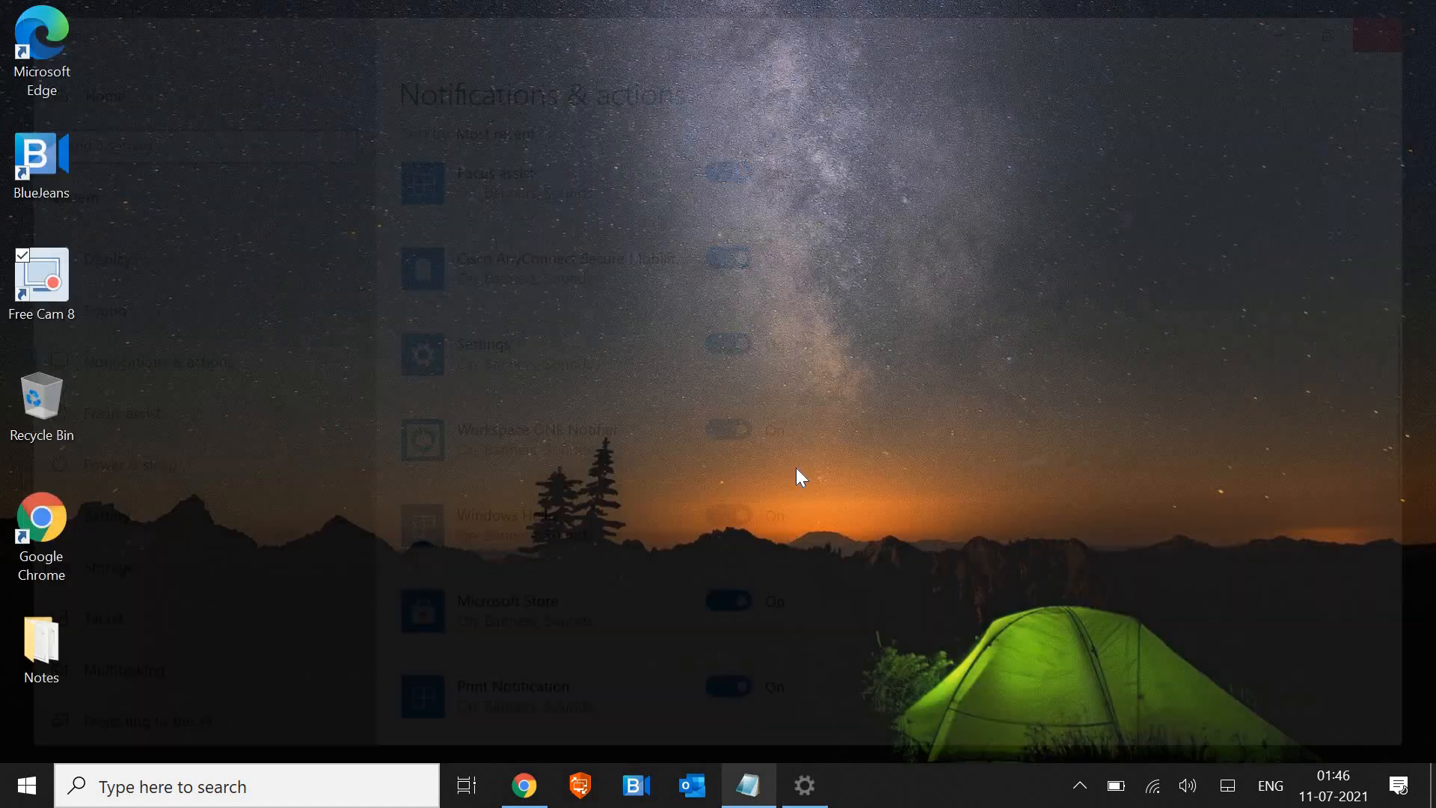
Step: Launch Disk Cleanup by executing cleanmgr from the Run dialog
left_click(207, 782)
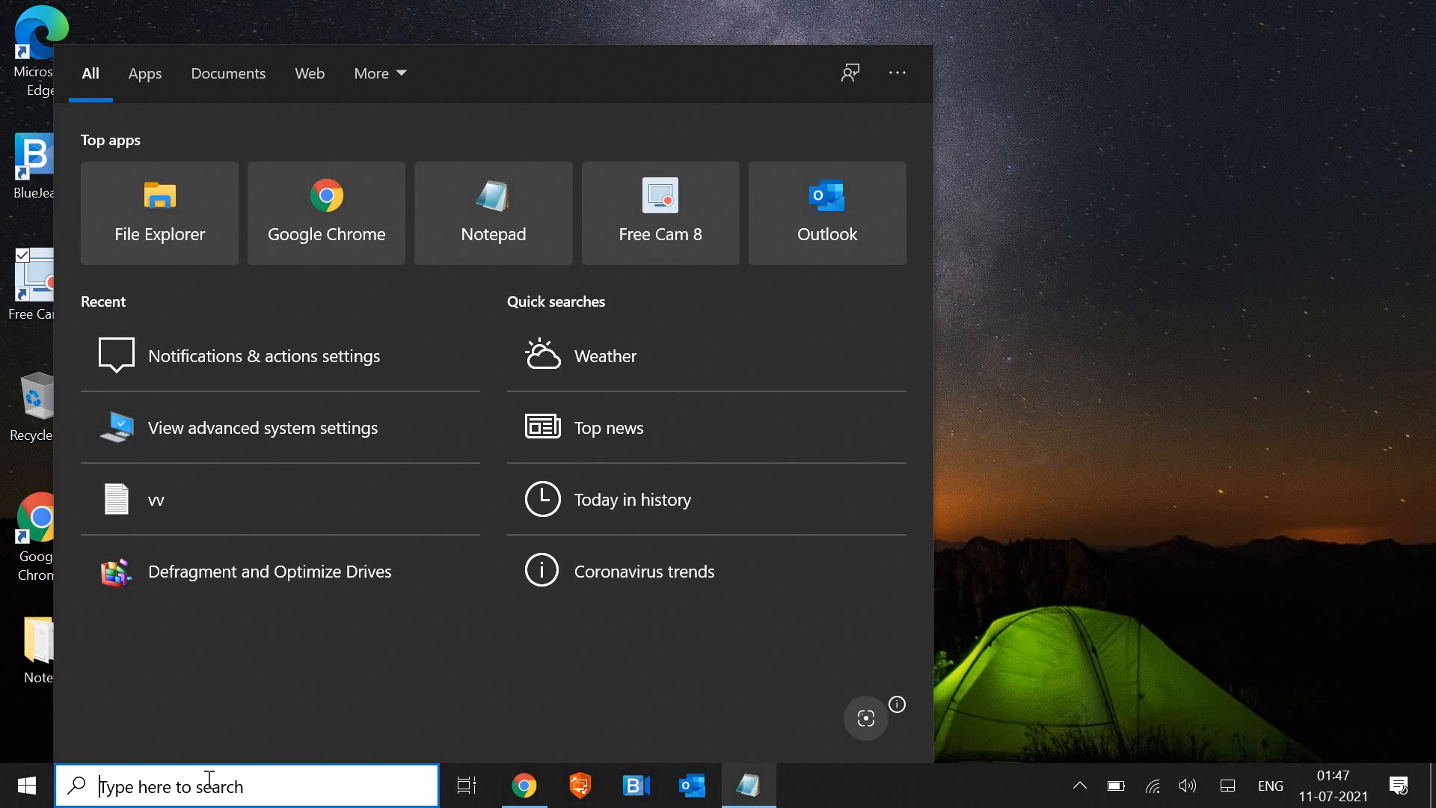
type("run")
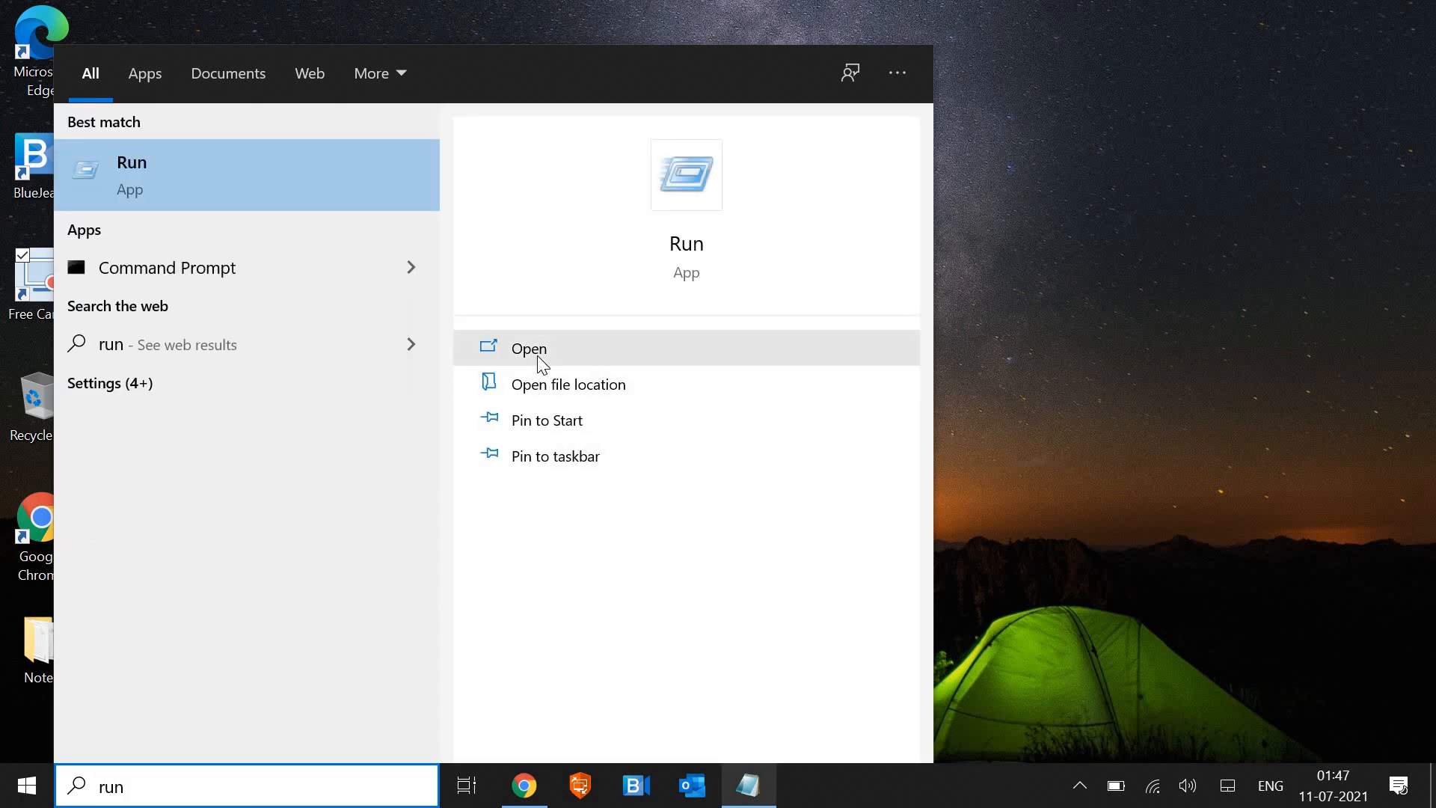
left_click(537, 356)
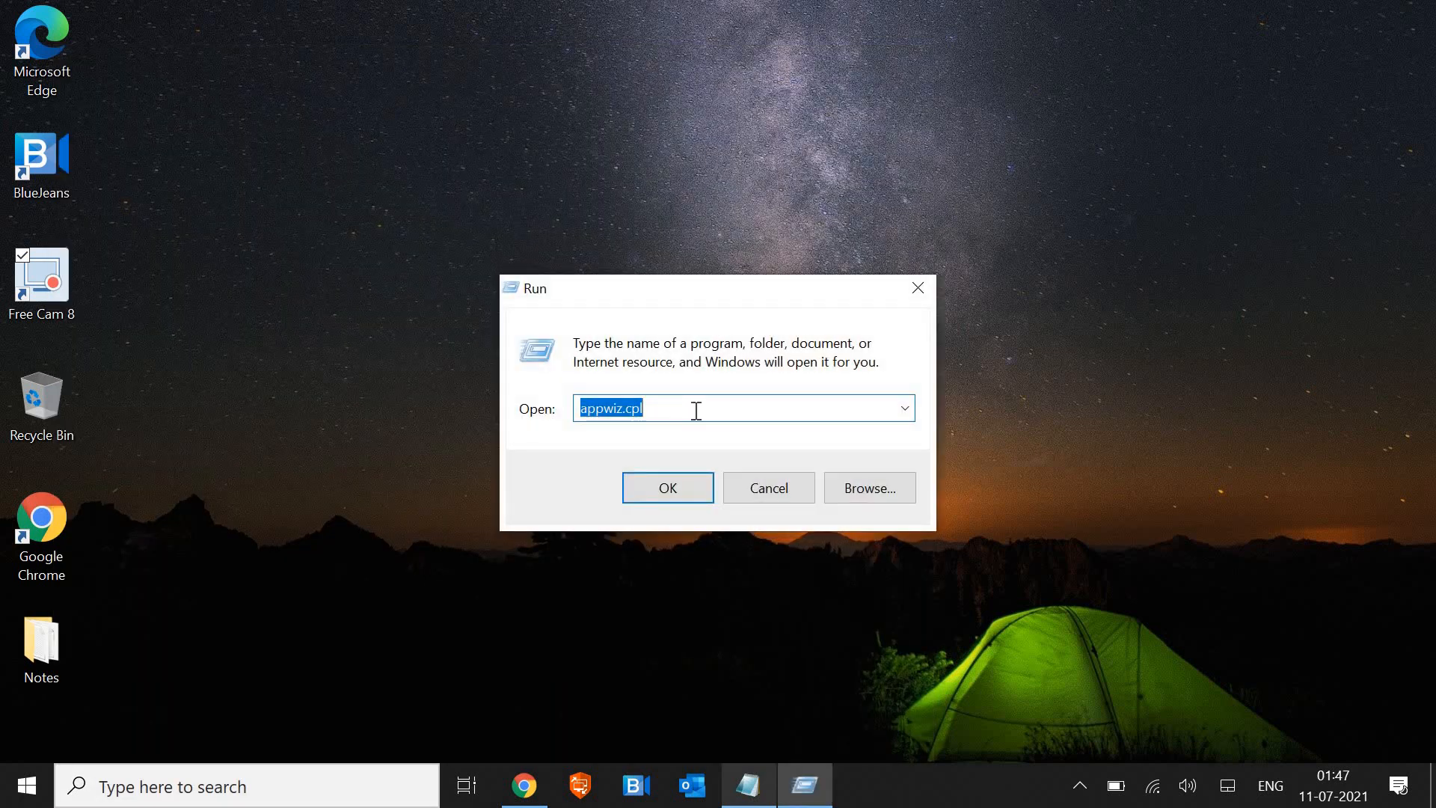
type("cleanm")
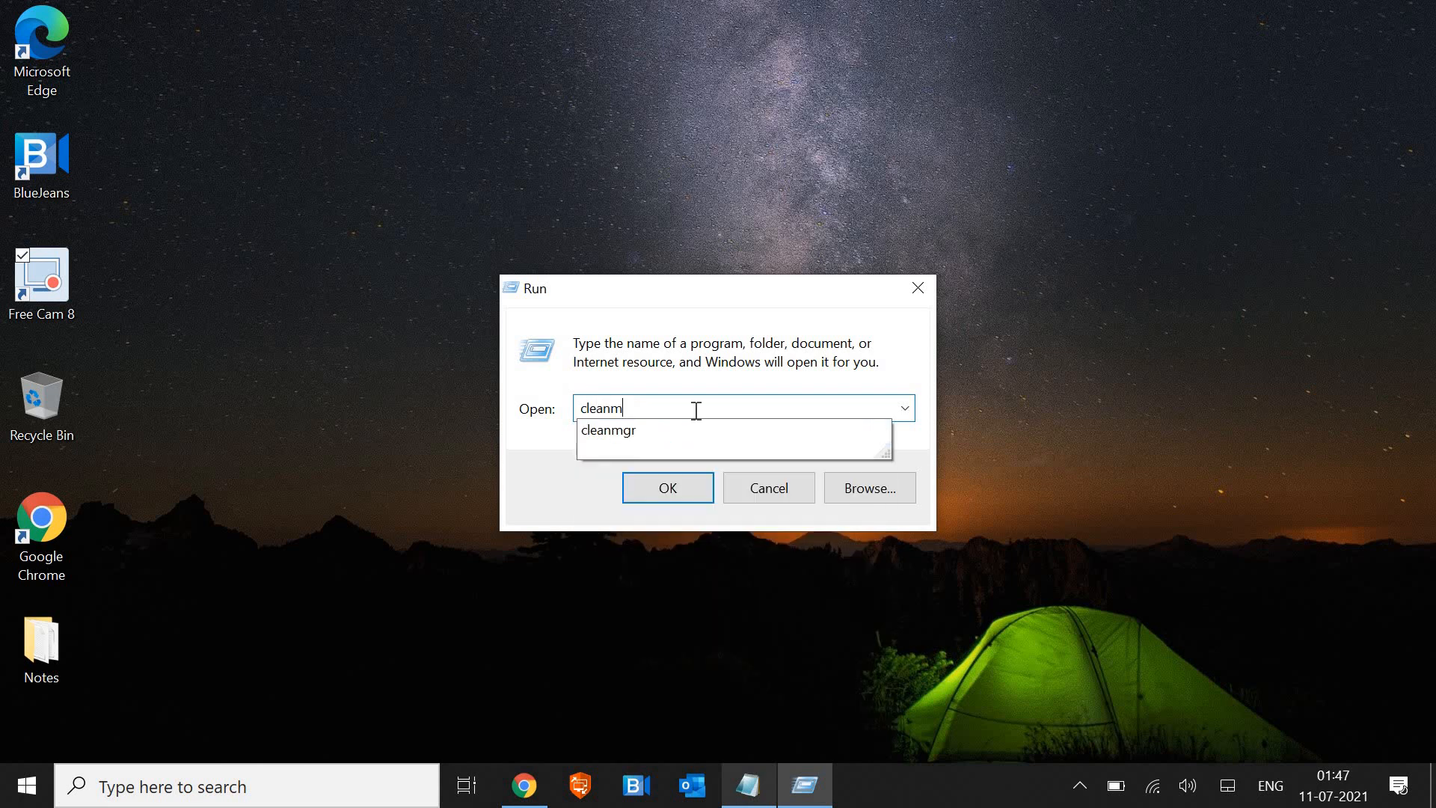
type("gr")
key("Return")
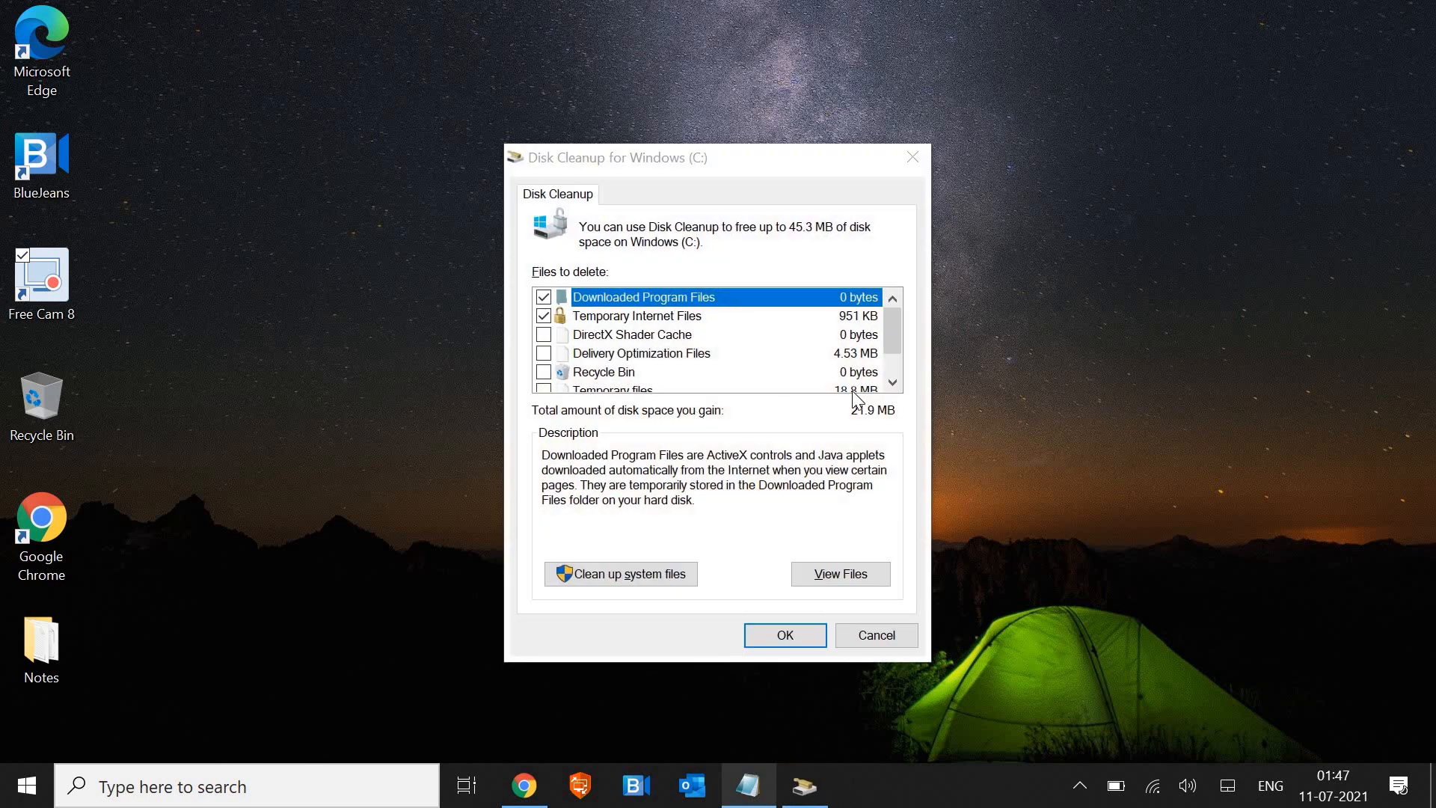
Step: Mark DirectX Shader Cache, Delivery Optimization Files, Recycle Bin and Temporary files for deletion, and cancel the cleanup
left_click(544, 334)
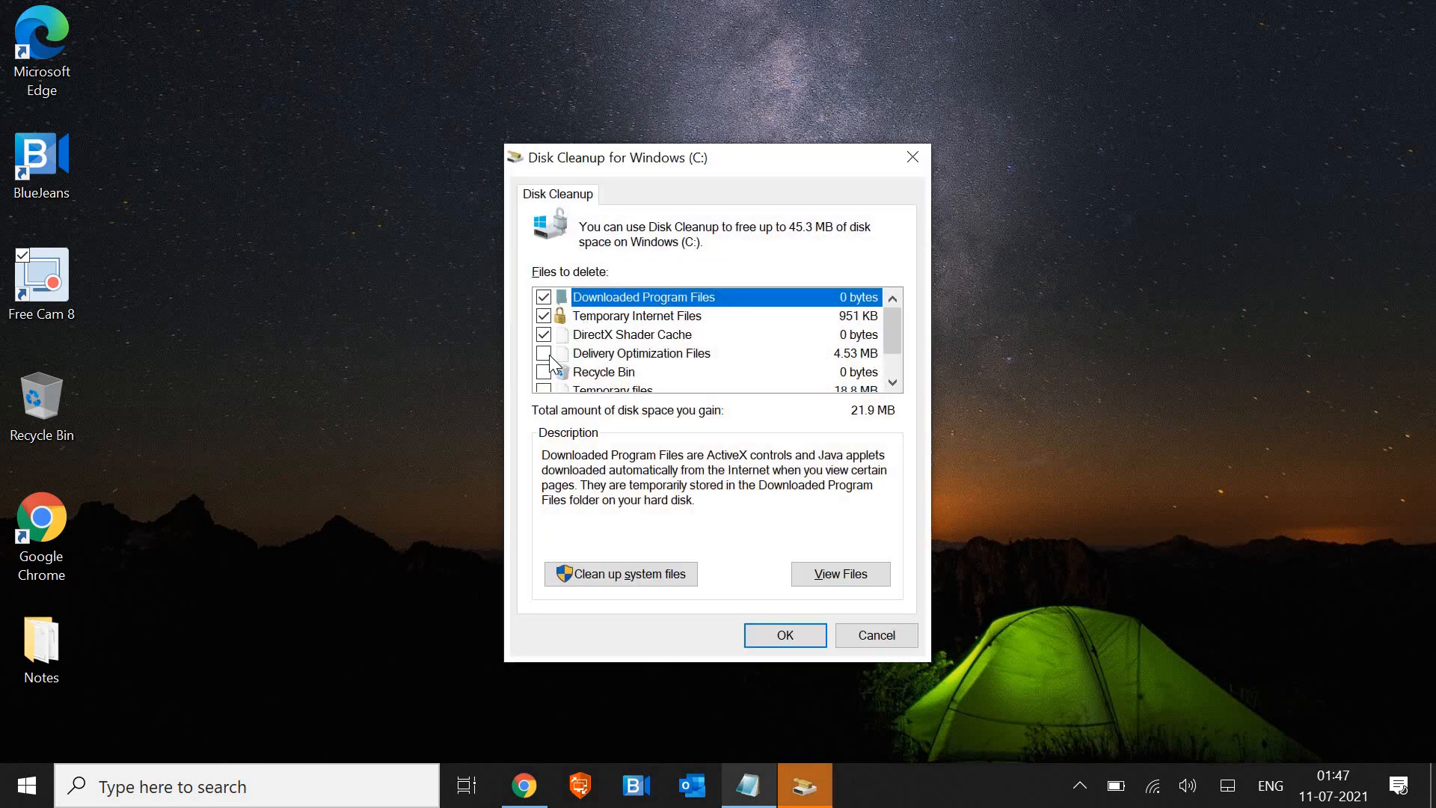
left_click(544, 353)
left_click(543, 372)
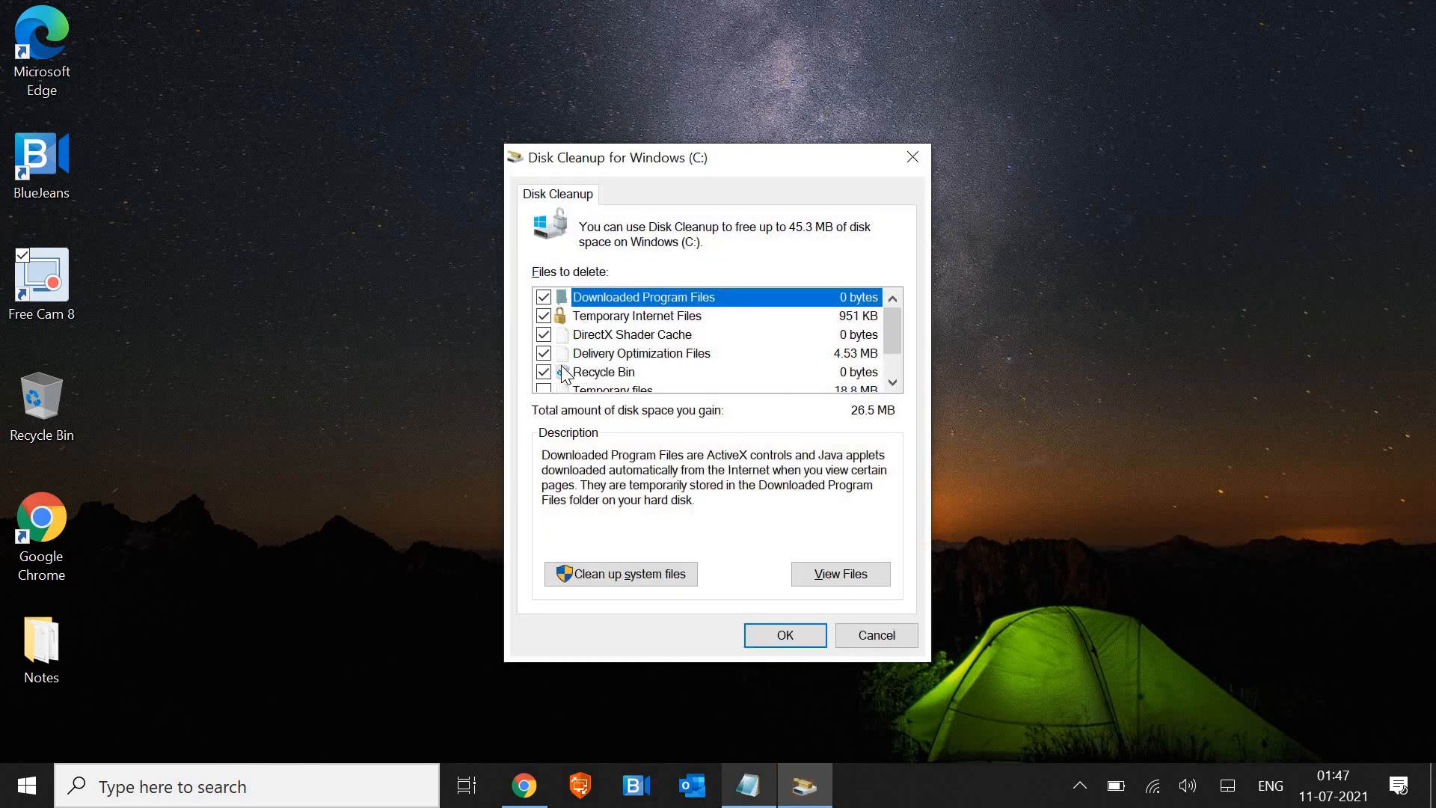
scroll(563, 374, "down", 1)
left_click(544, 353)
scroll(586, 367, "up", 1)
scroll(678, 371, "down", 1)
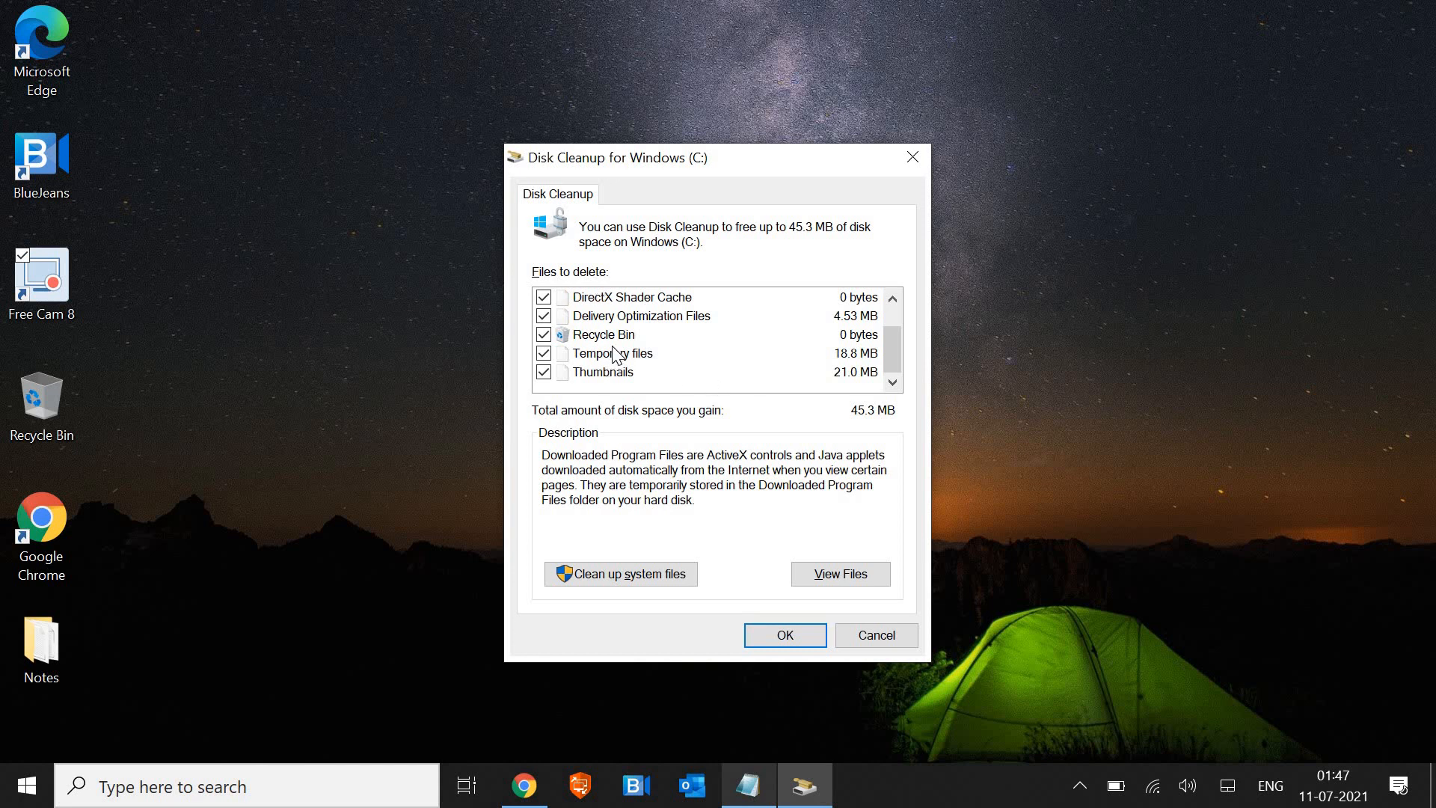
scroll(602, 314, "up", 1)
scroll(674, 352, "down", 1)
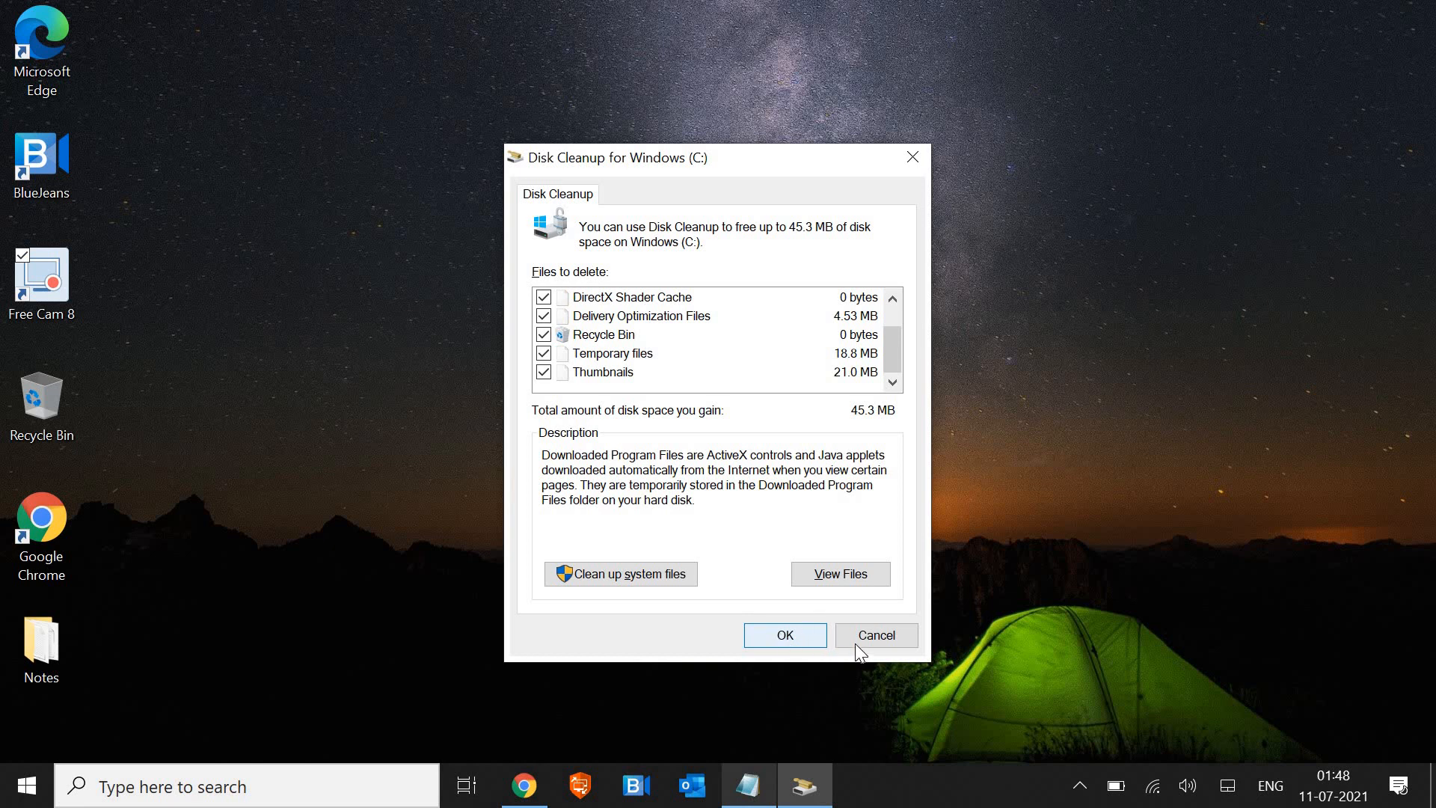
left_click(874, 641)
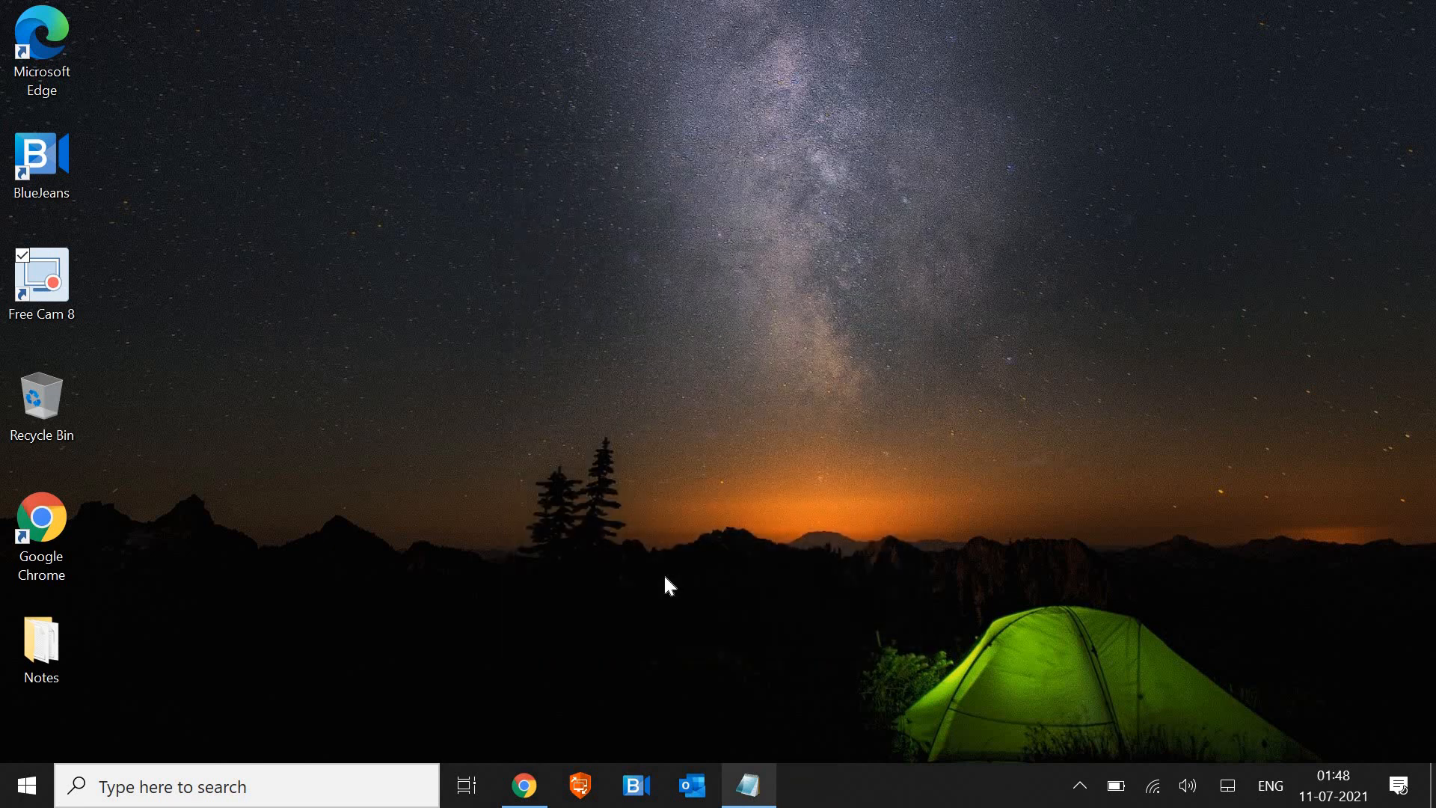
Step: Open the Windows Prefetch folder by executing prefetch from the Run dialog
left_click(246, 788)
type("run")
key("Return")
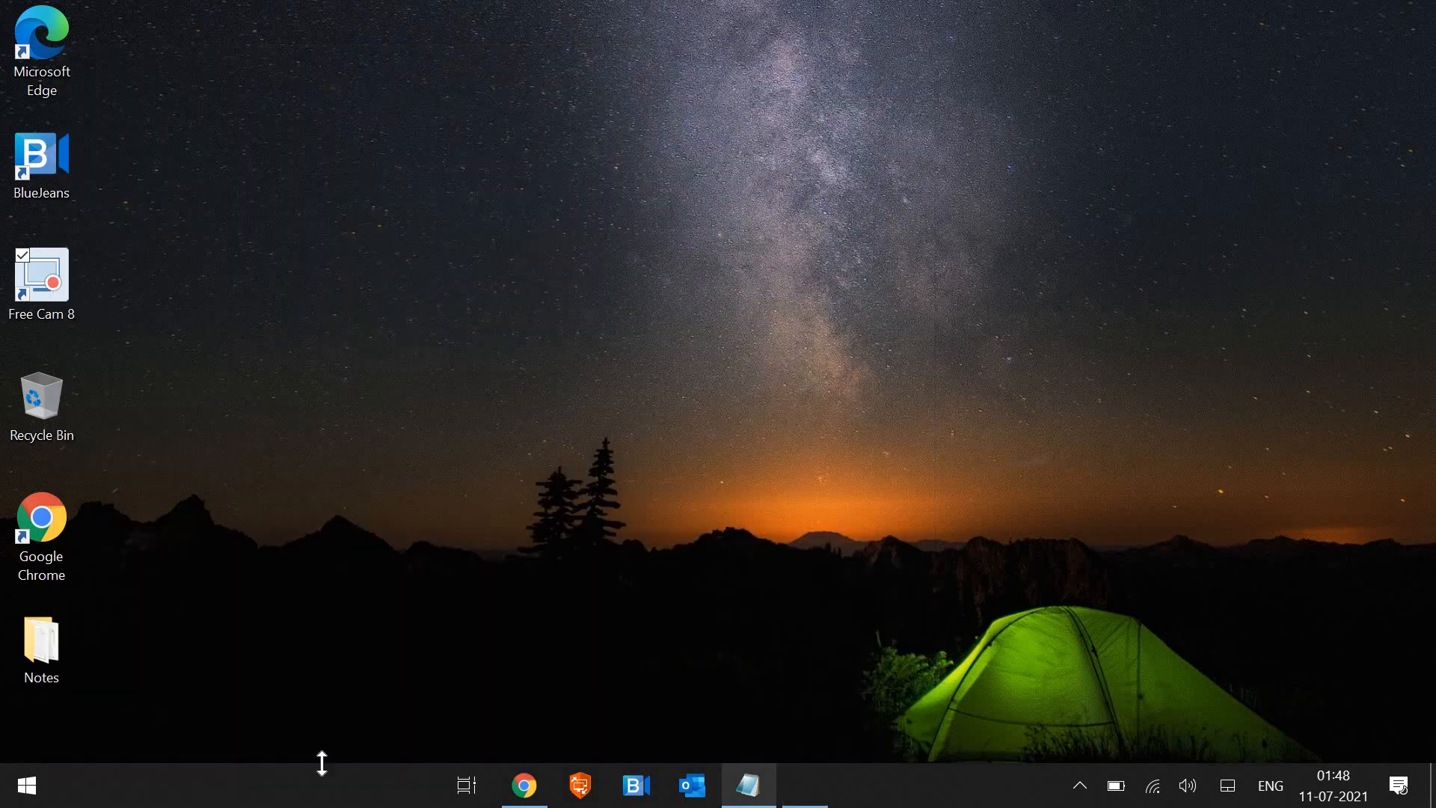
type("pere")
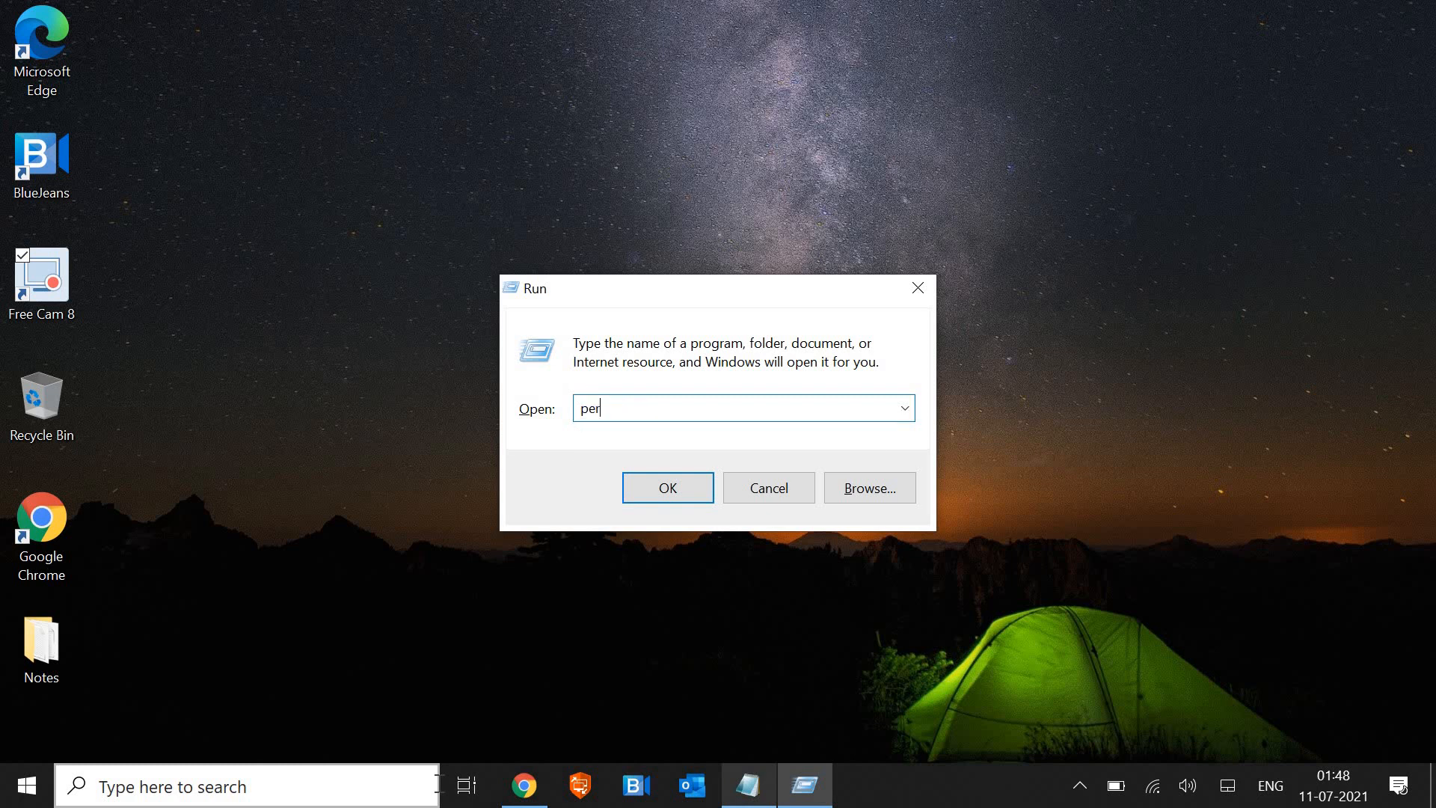
key("BackSpace")
key("BackSpace")
key("BackSpace")
type("refetch")
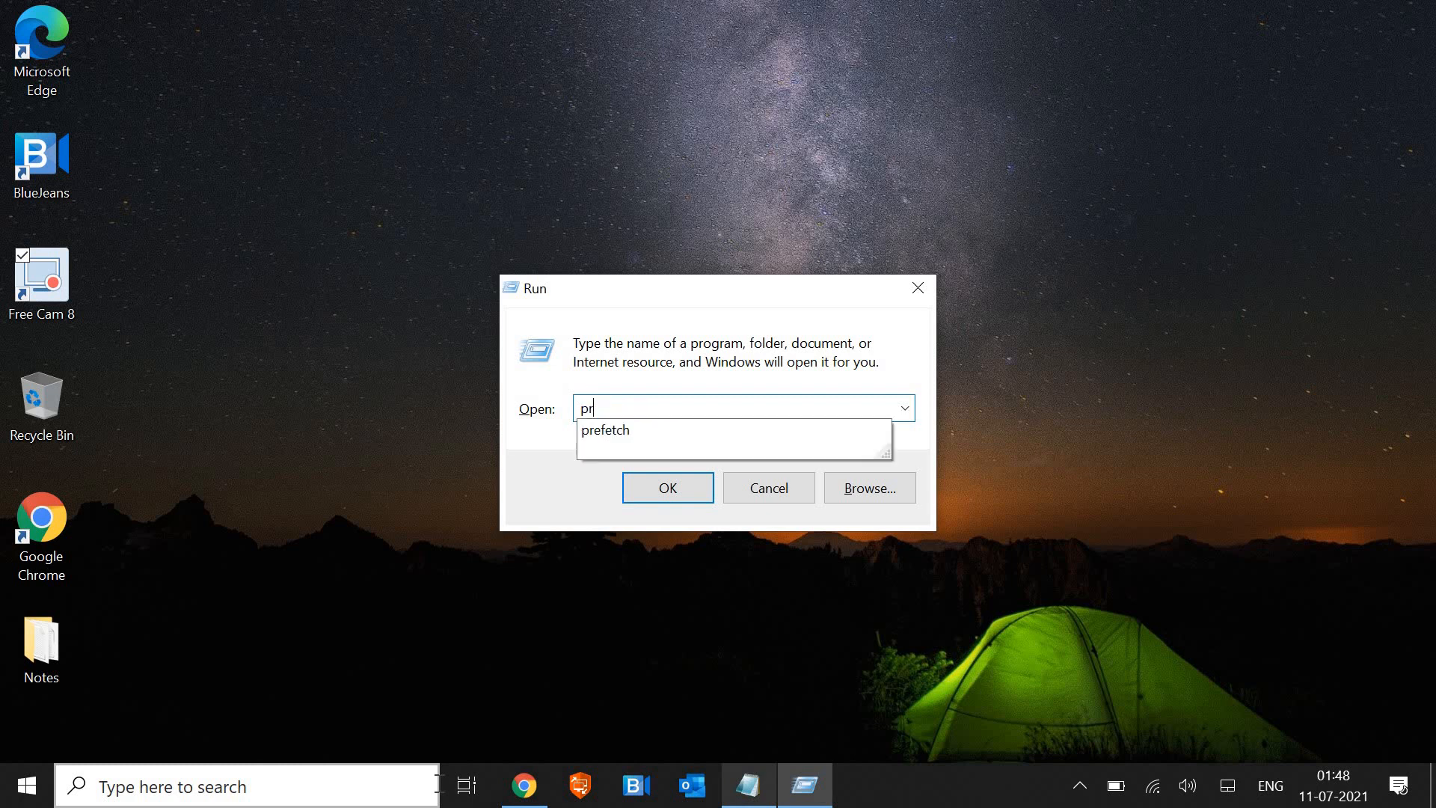
key("Return")
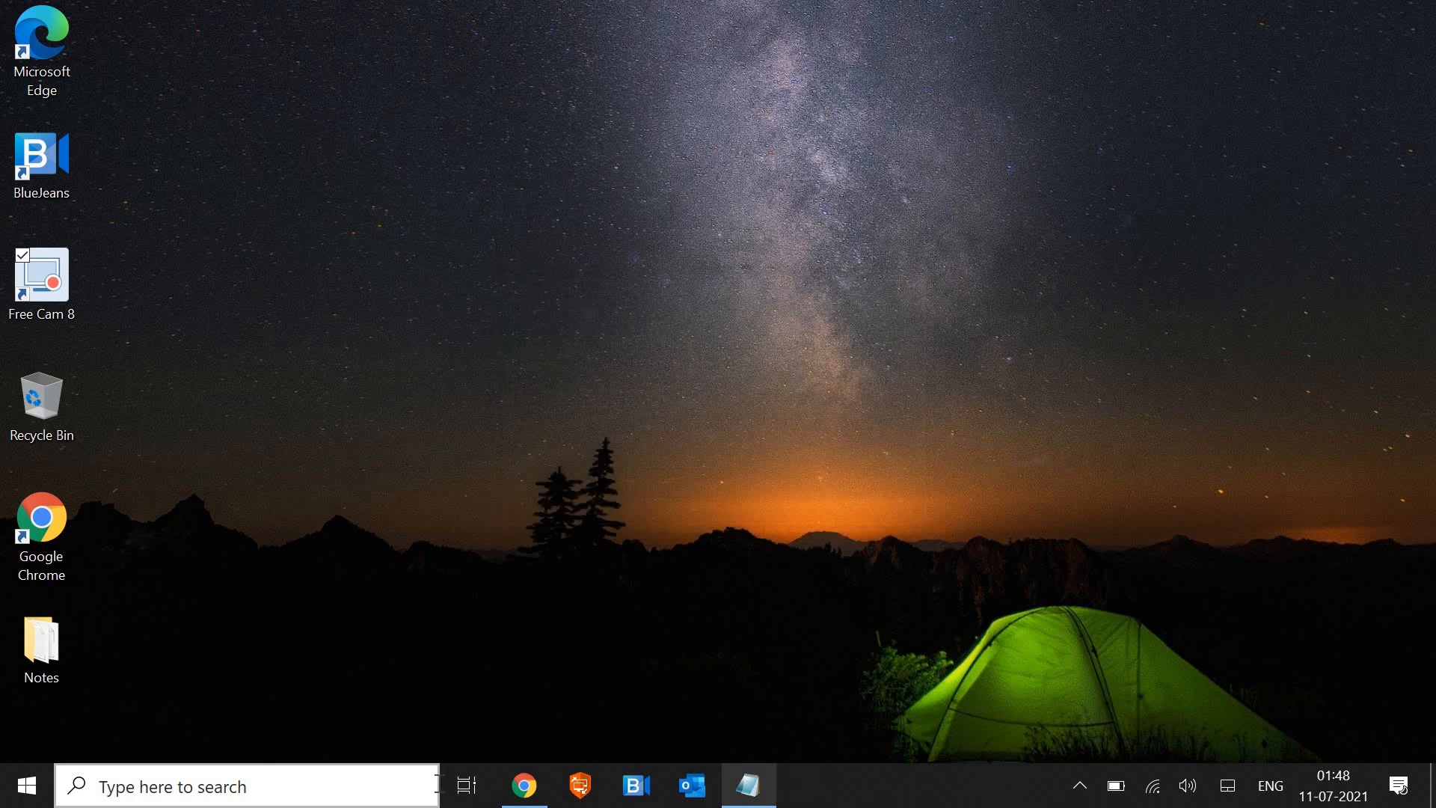
left_click(775, 432)
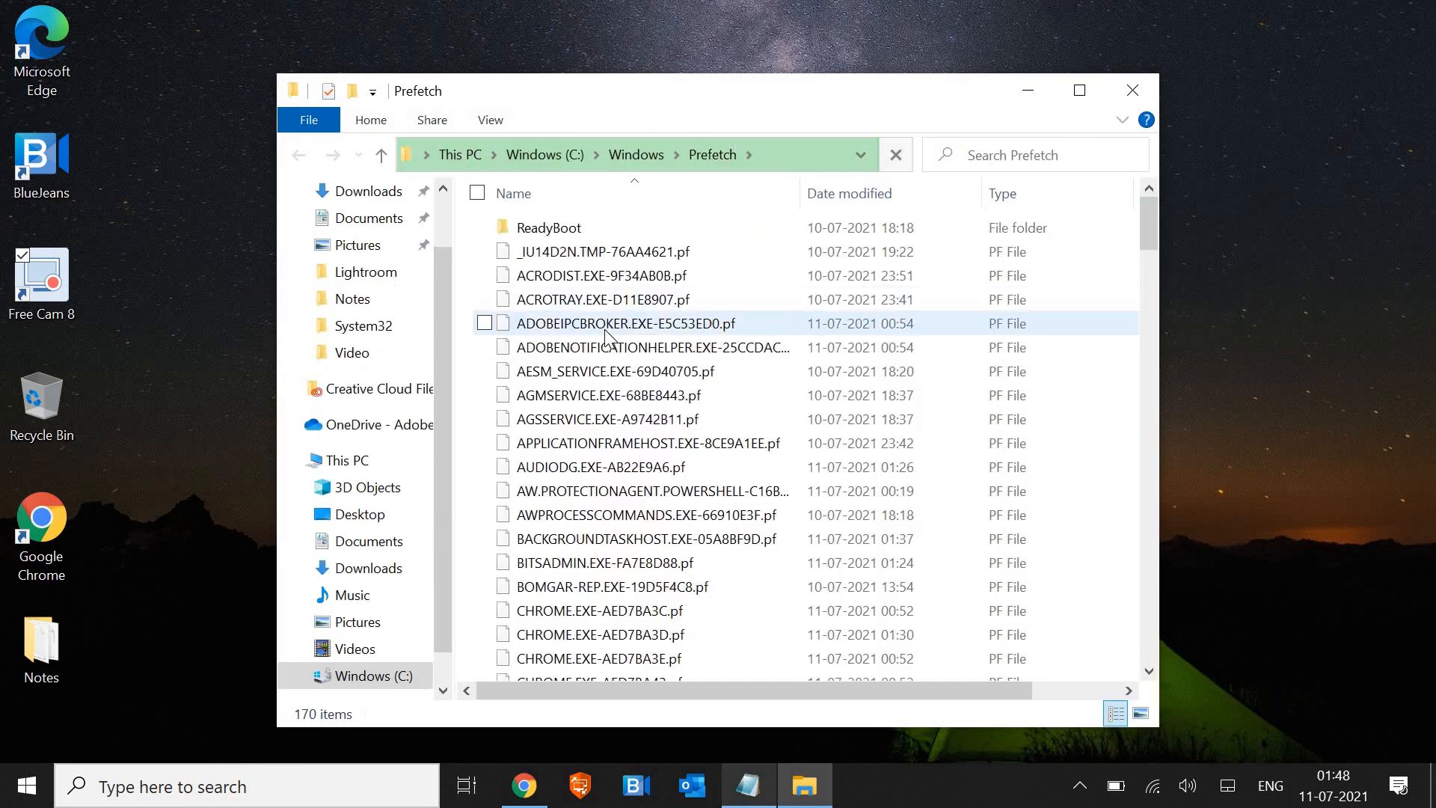
Step: Permanently delete all items in the Prefetch folder and close its window
left_click(606, 324)
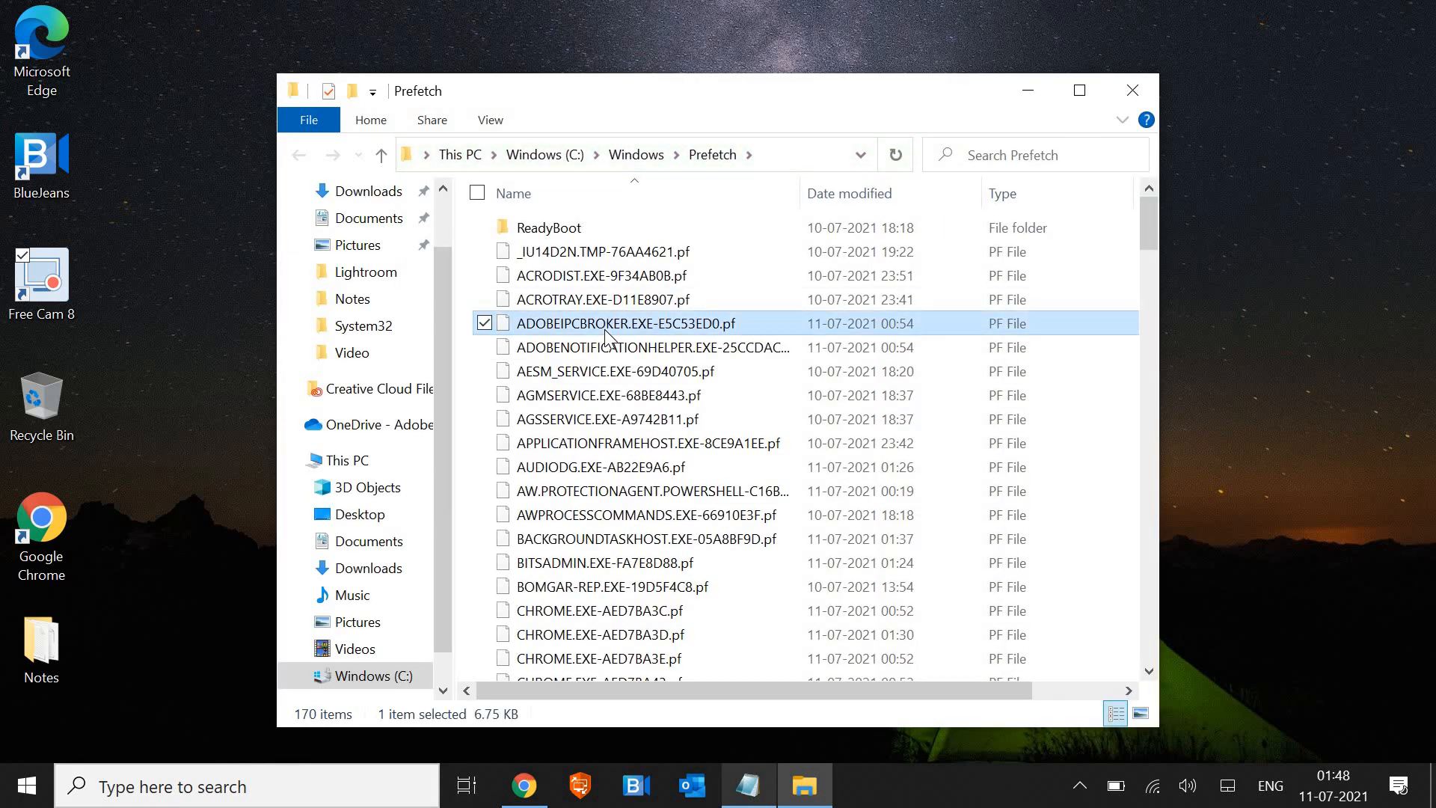
key("ctrl+a")
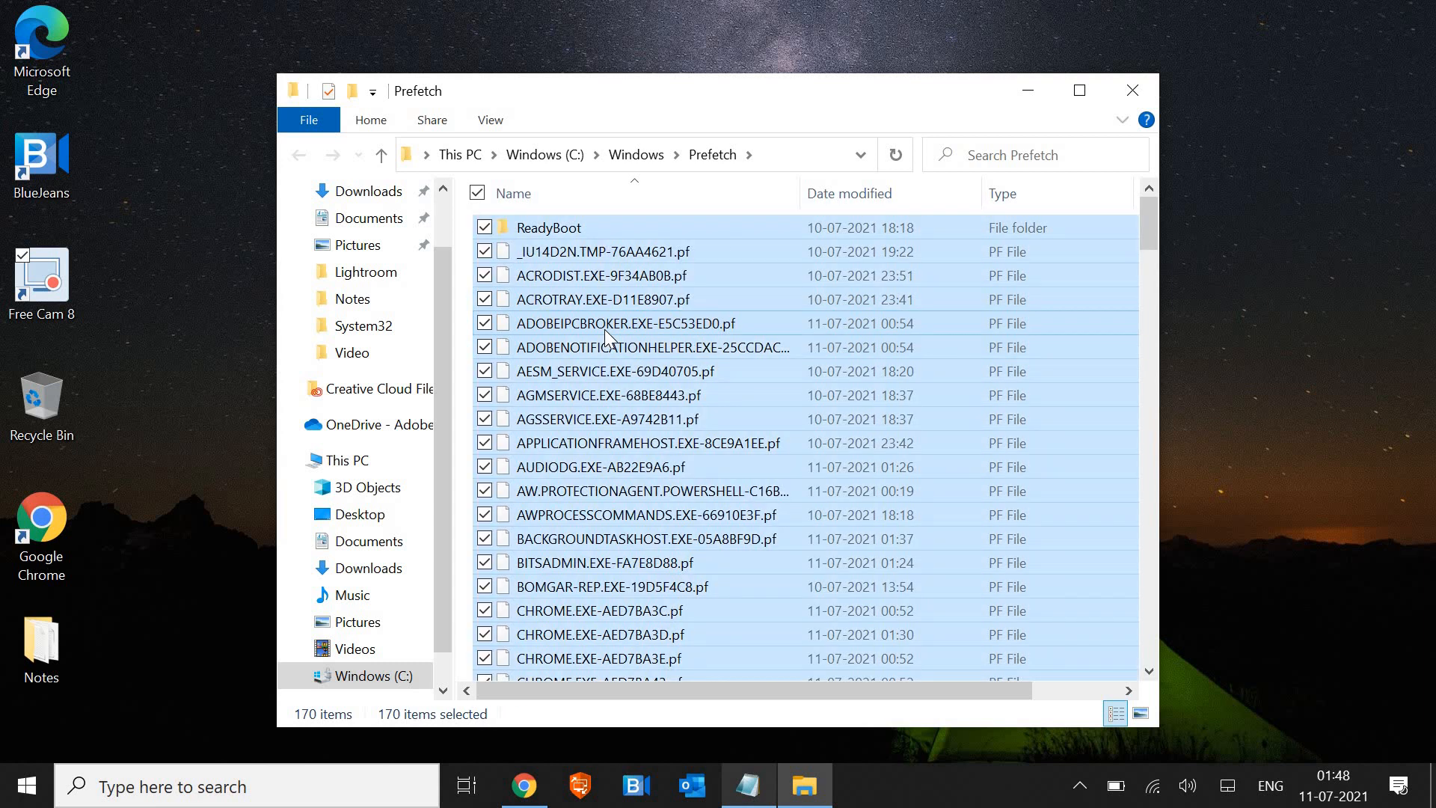
key("shift+Delete")
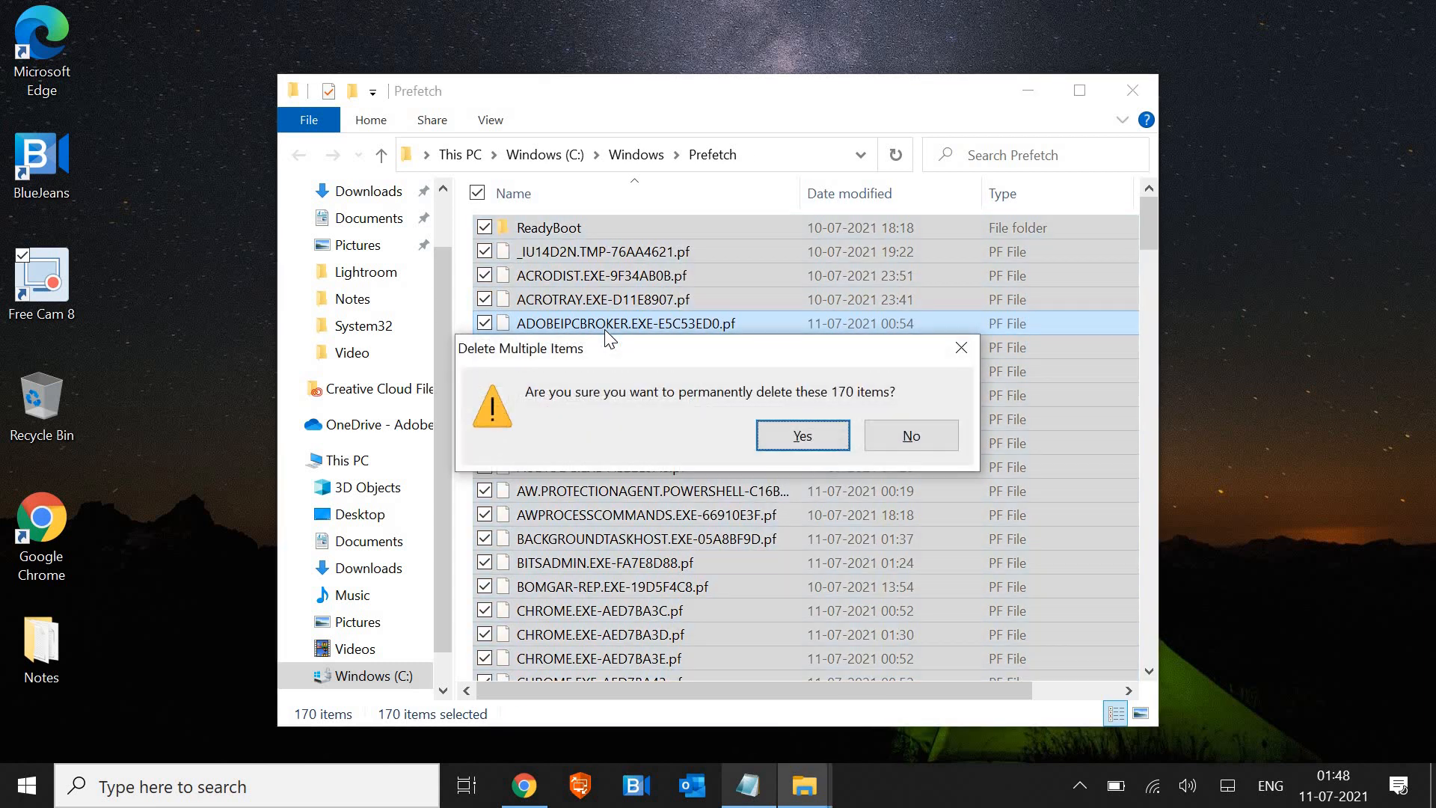
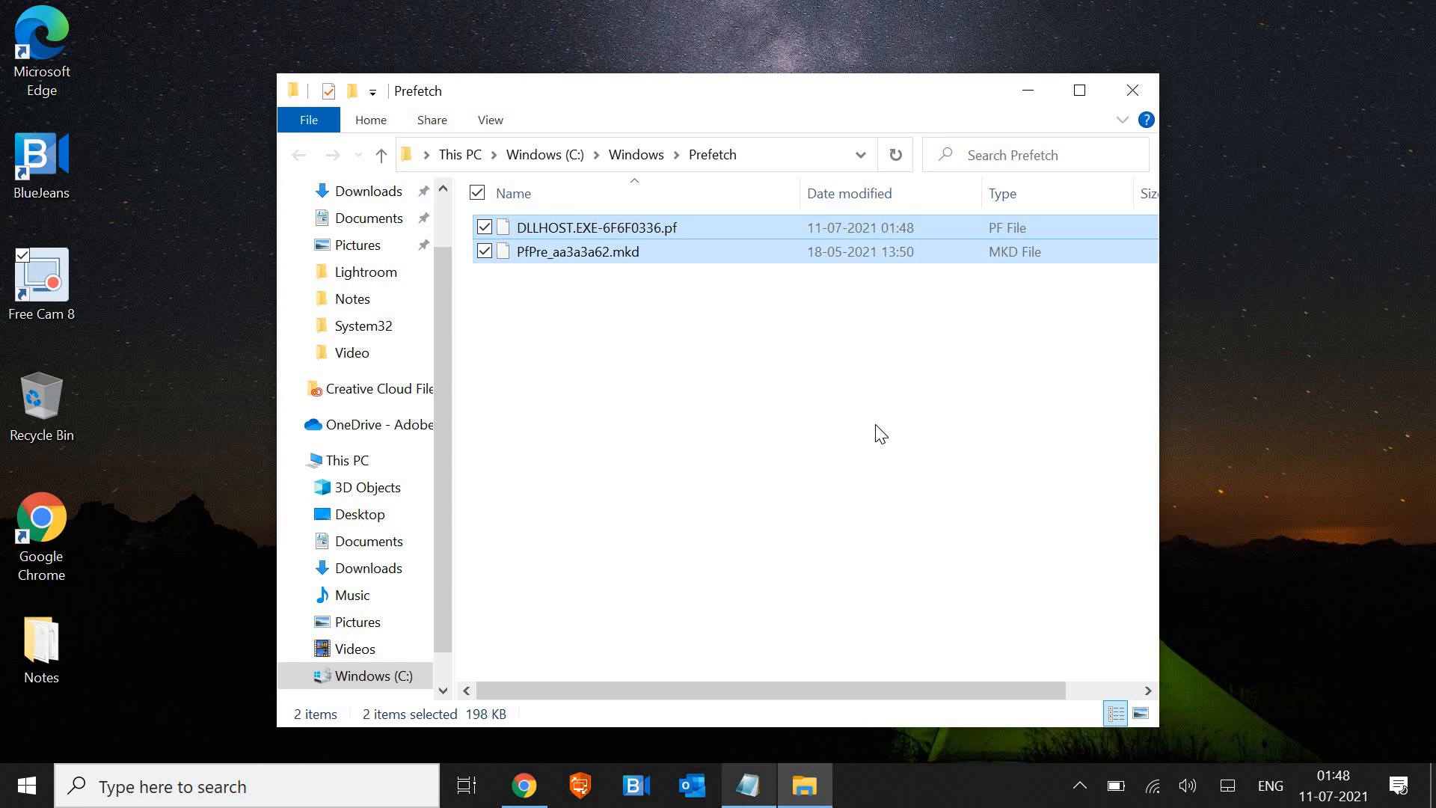
left_click(1134, 99)
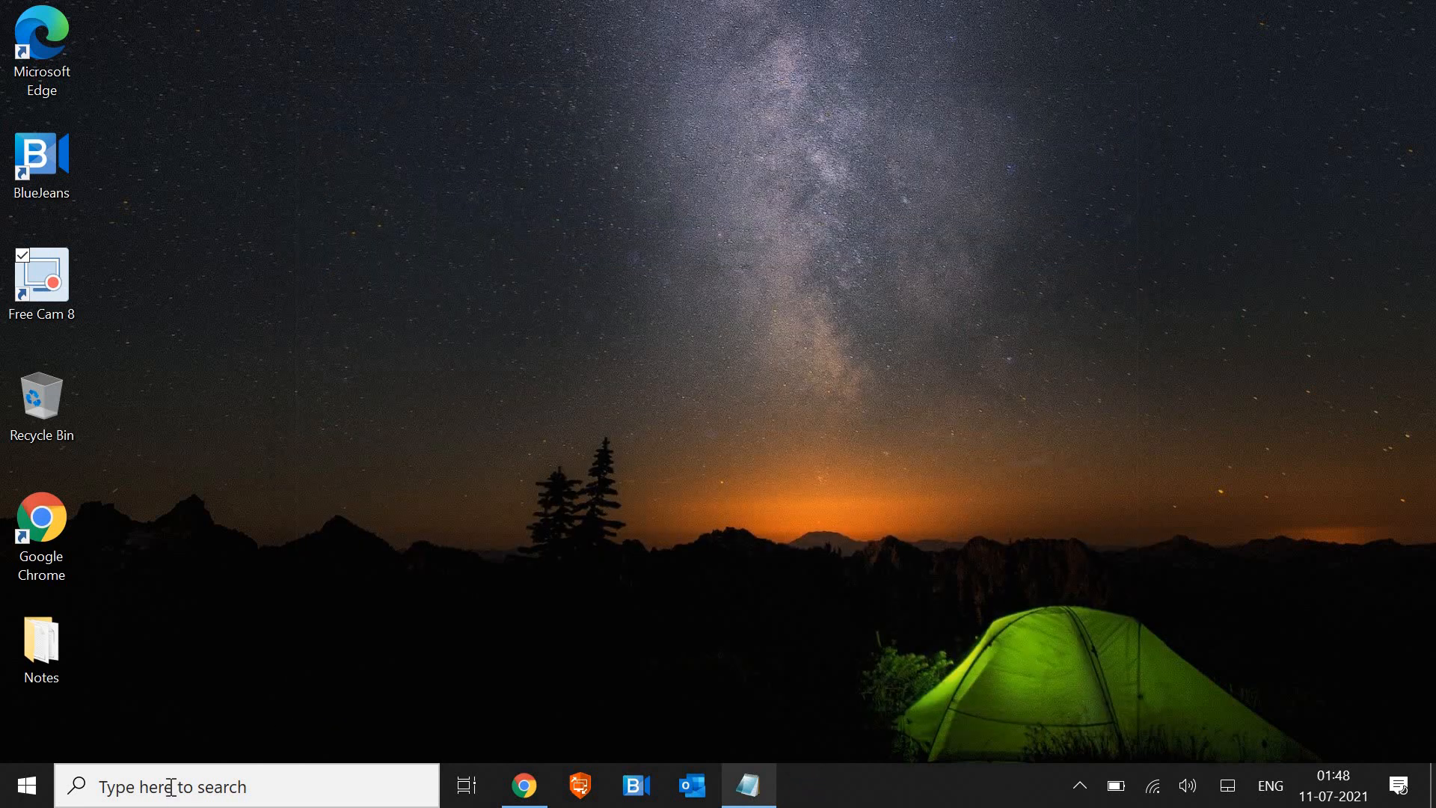
Step: Review the startup apps in Task Manager, check the options available for Slack, and close Task Manager
right_click(25, 789)
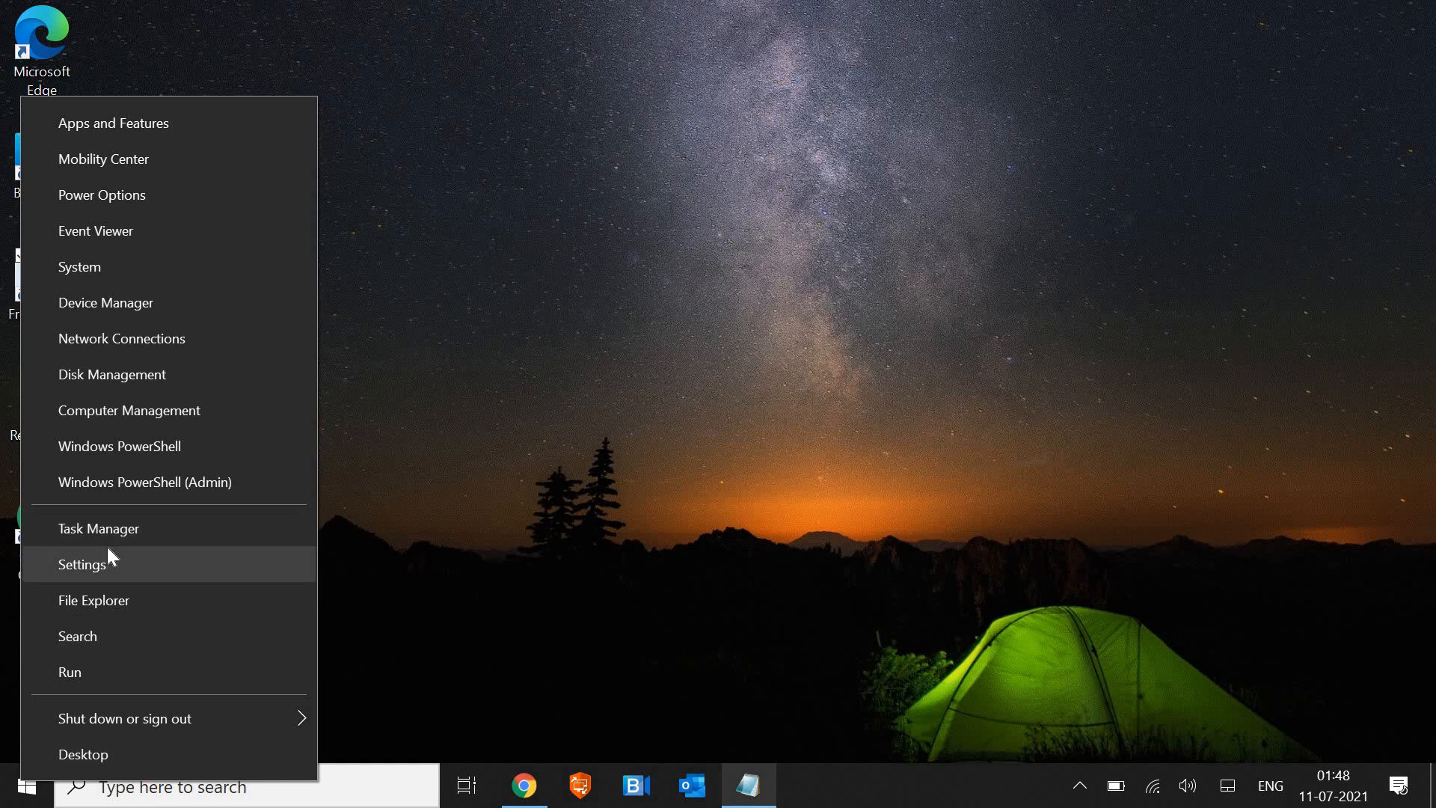
left_click(110, 536)
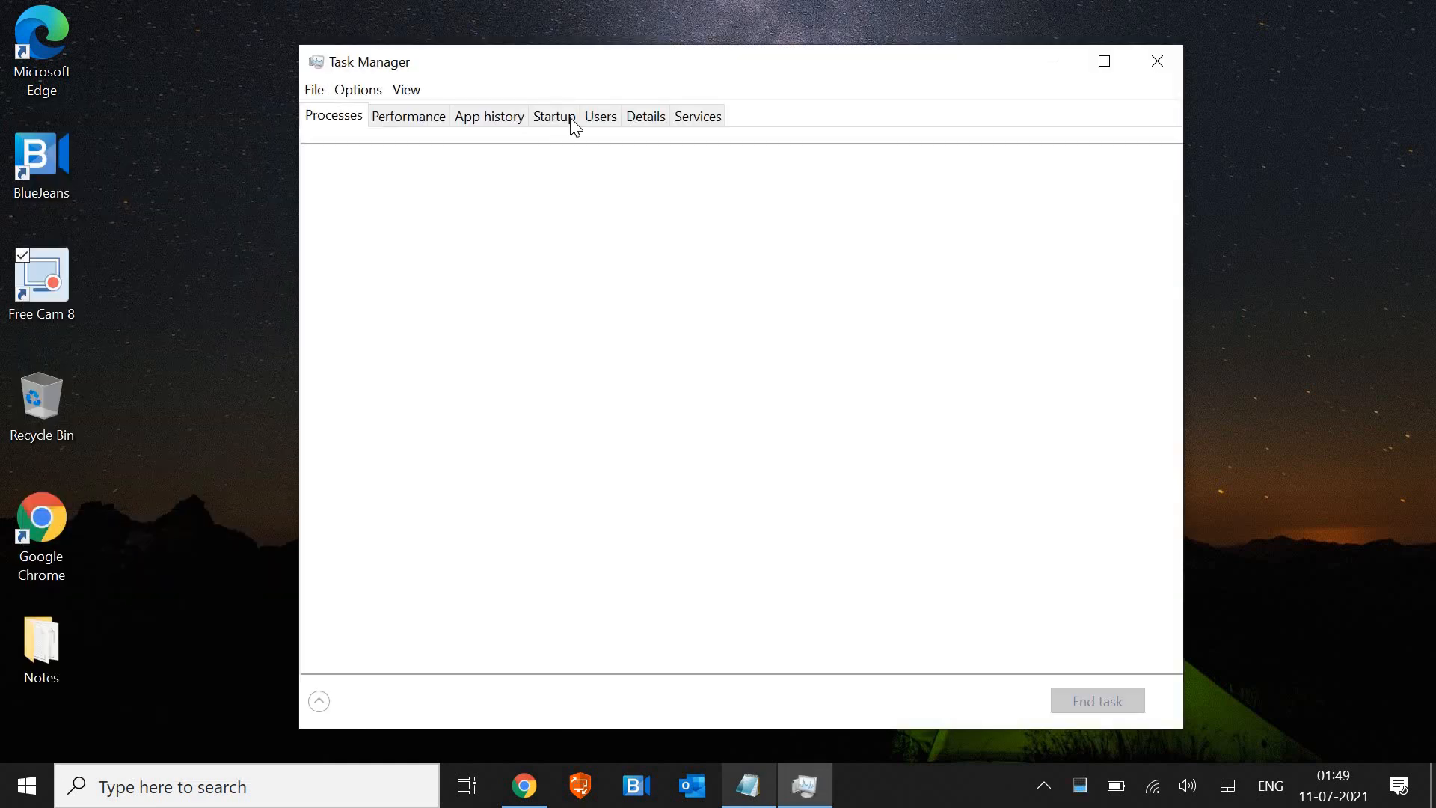
left_click(568, 120)
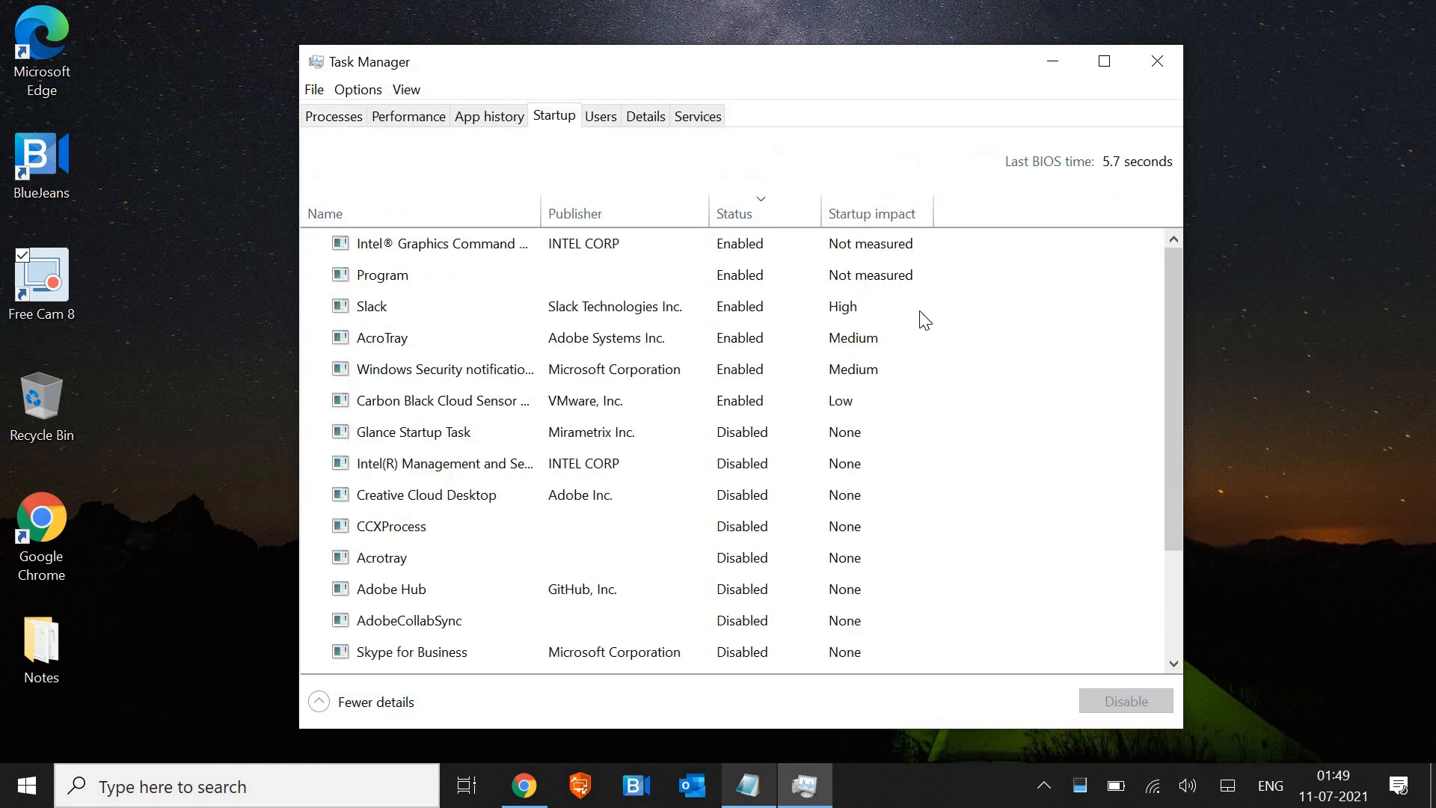
right_click(754, 308)
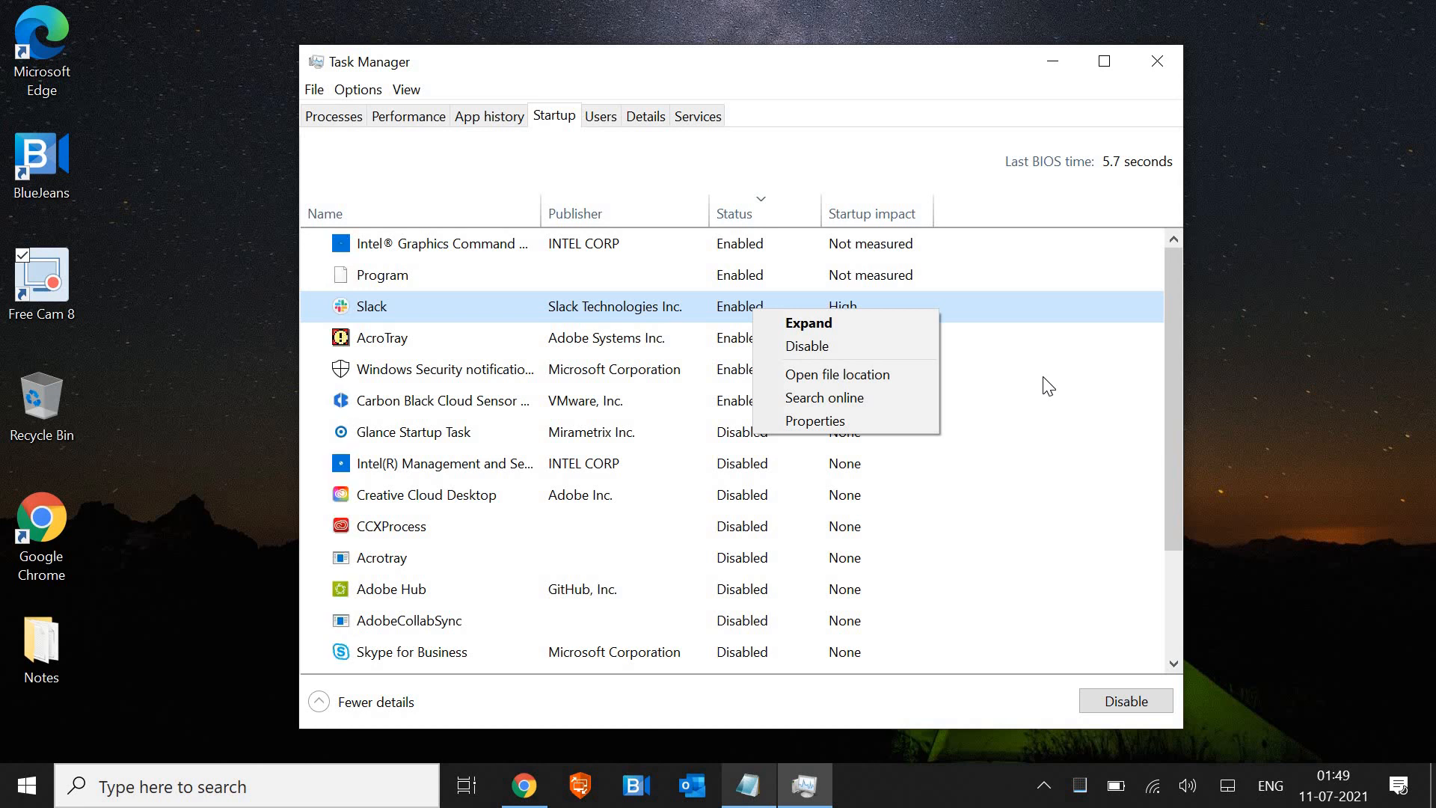
left_click(1283, 308)
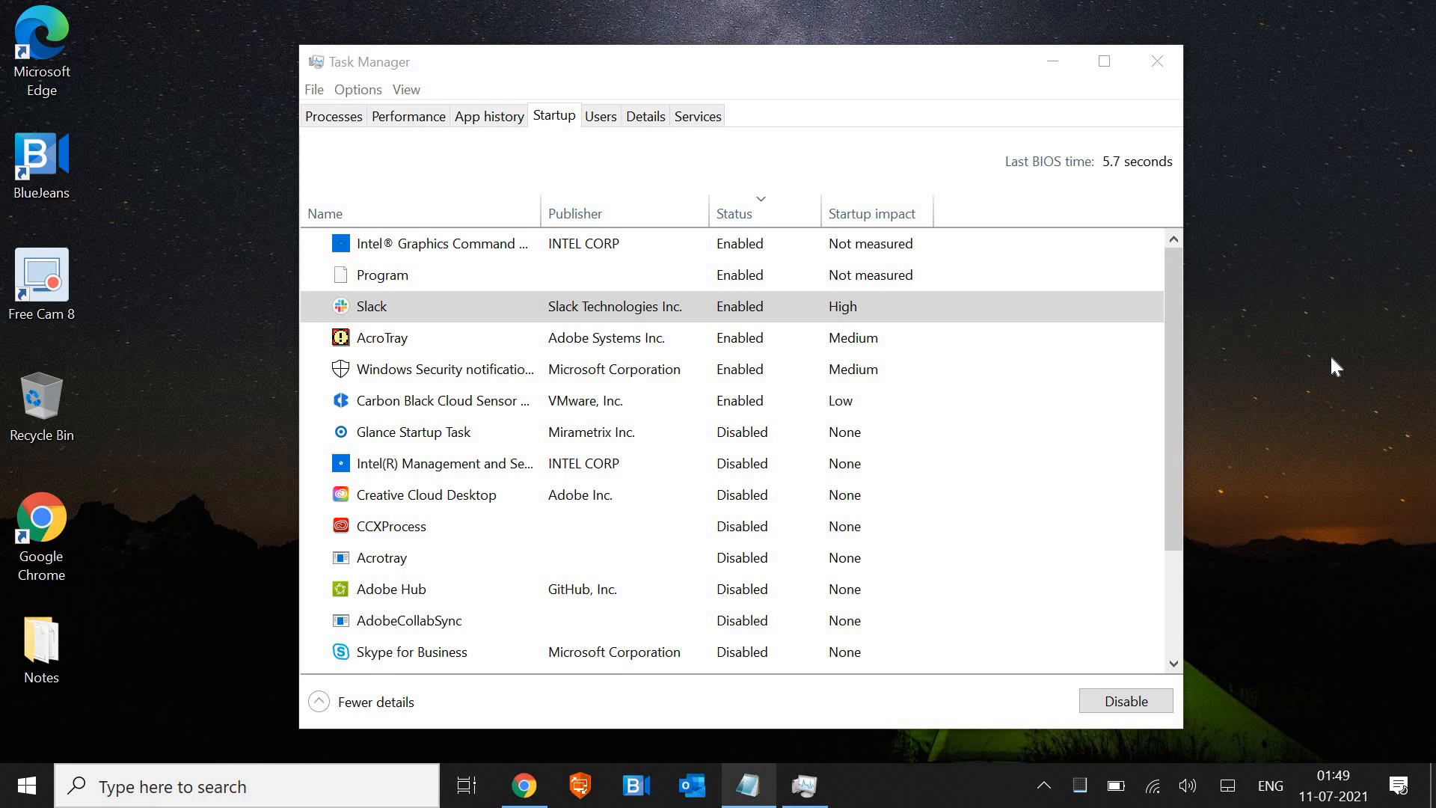
left_click(1158, 61)
Step: Search Windows for power, open Power & sleep settings, and inspect the Balanced plan's advanced power settings without changing them
left_click(254, 769)
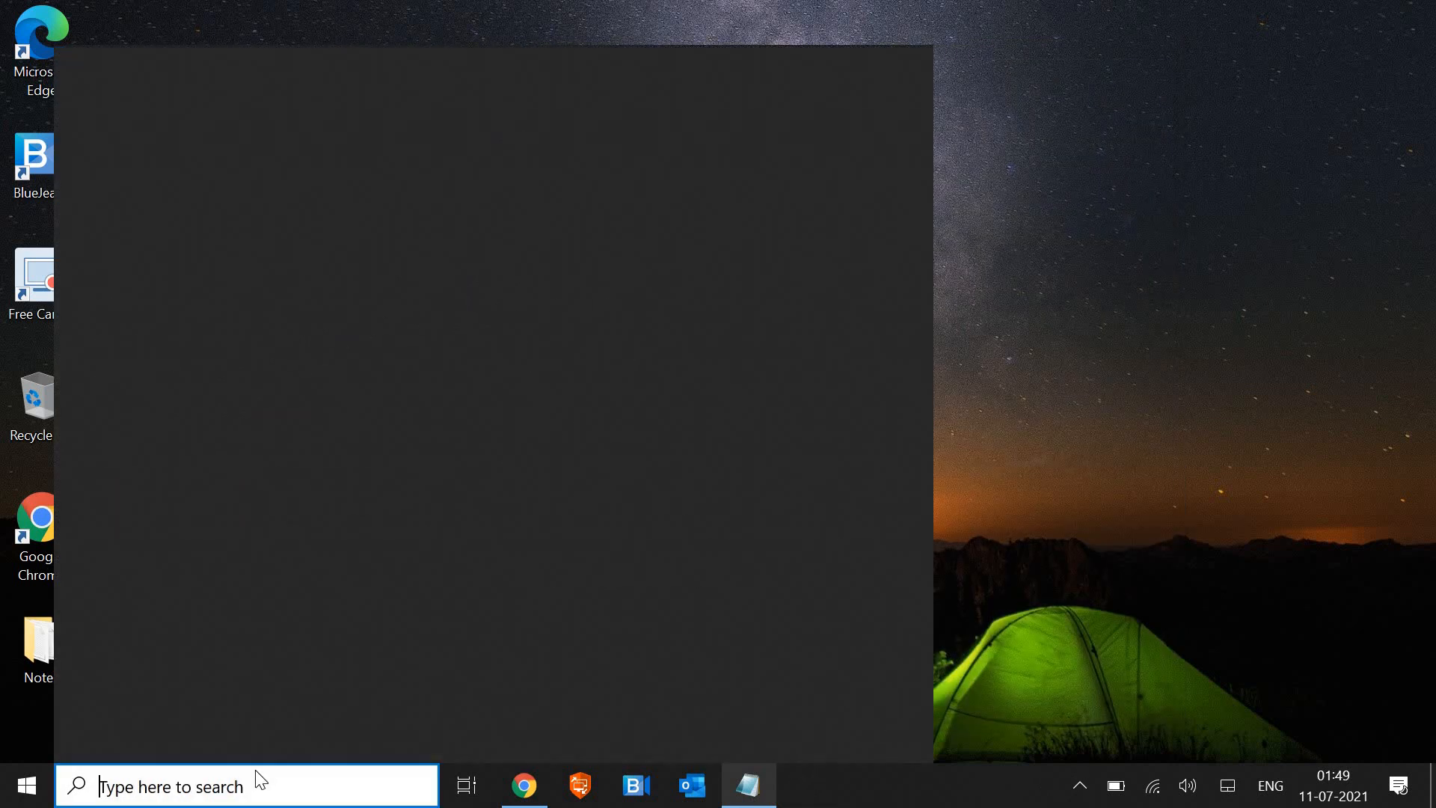
type("power")
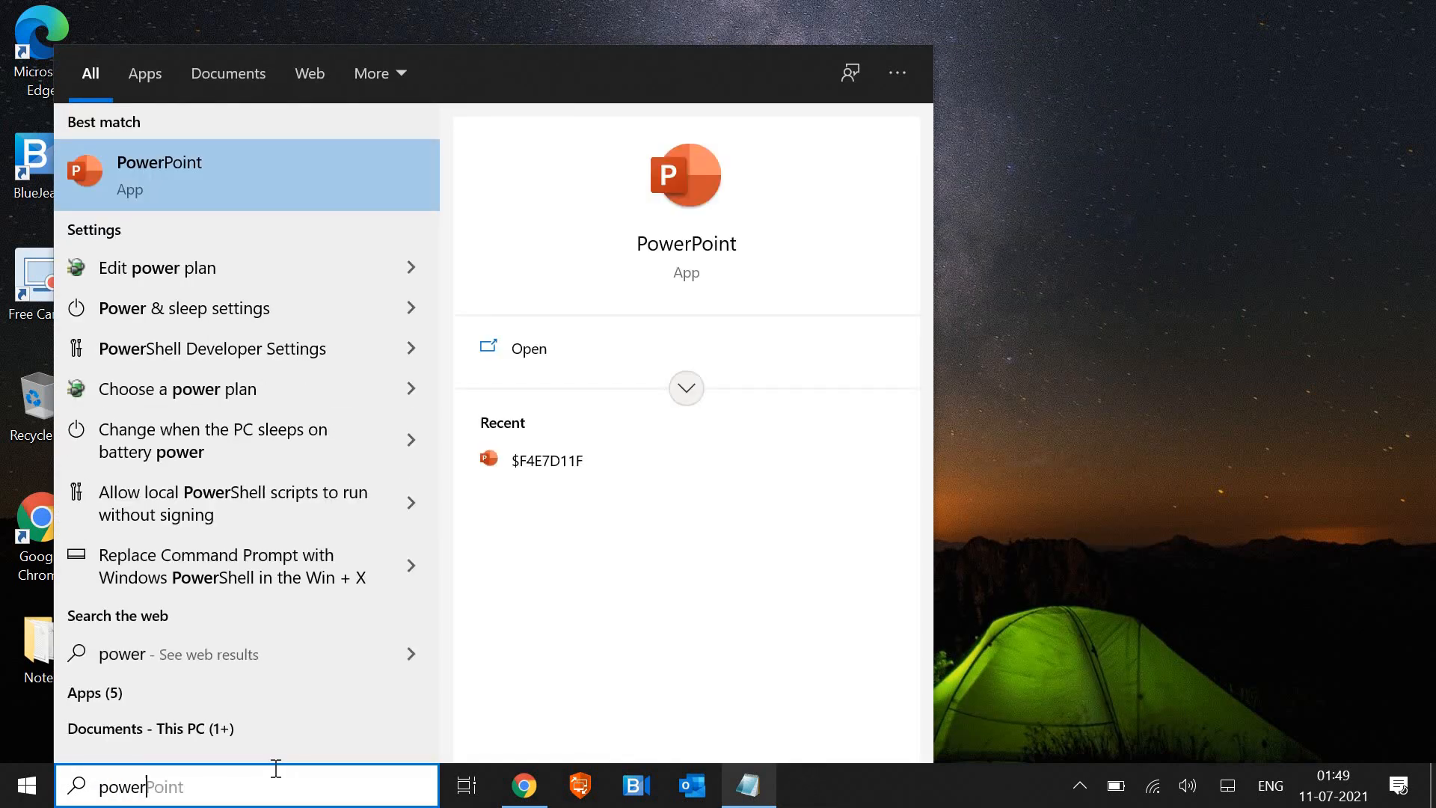
left_click(239, 310)
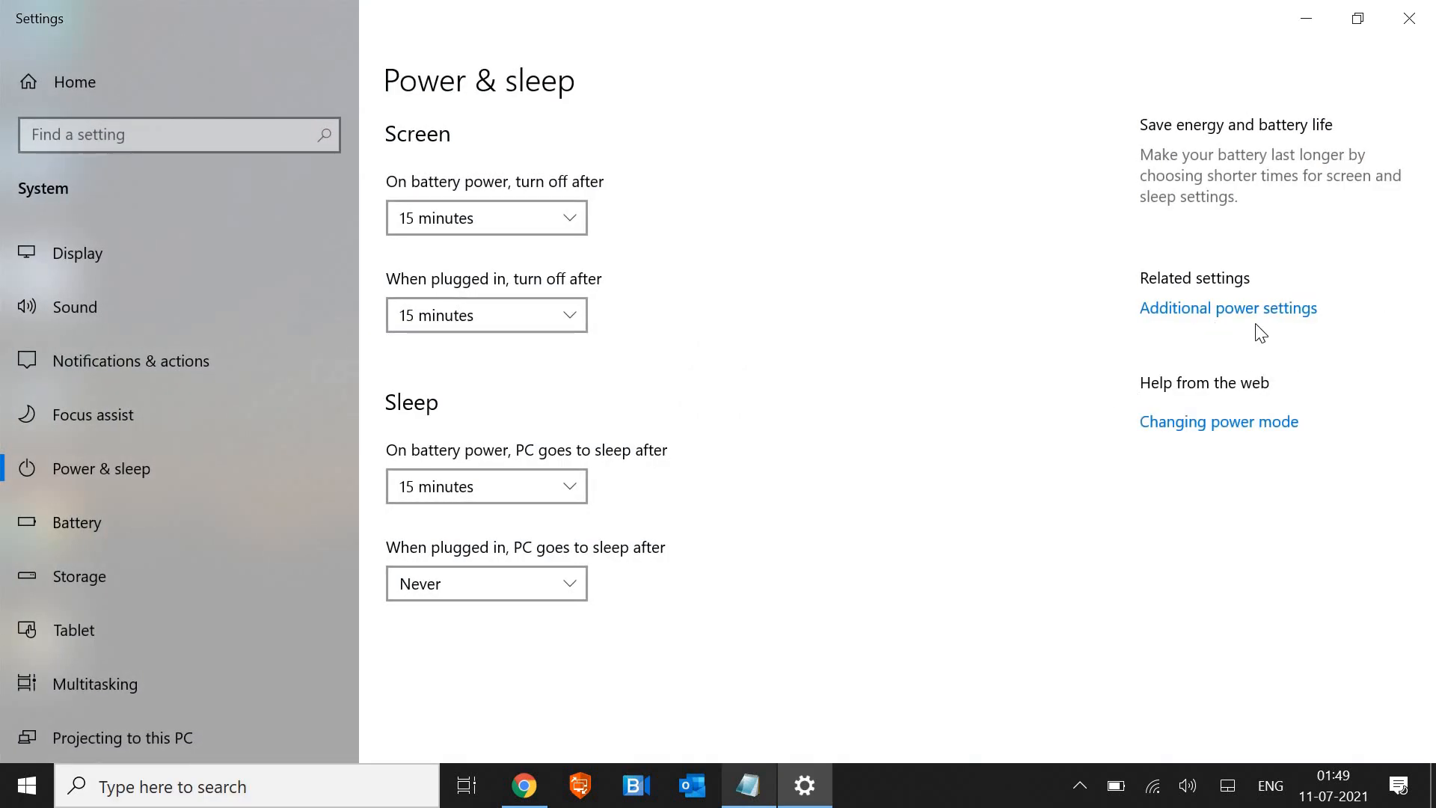
left_click(1275, 312)
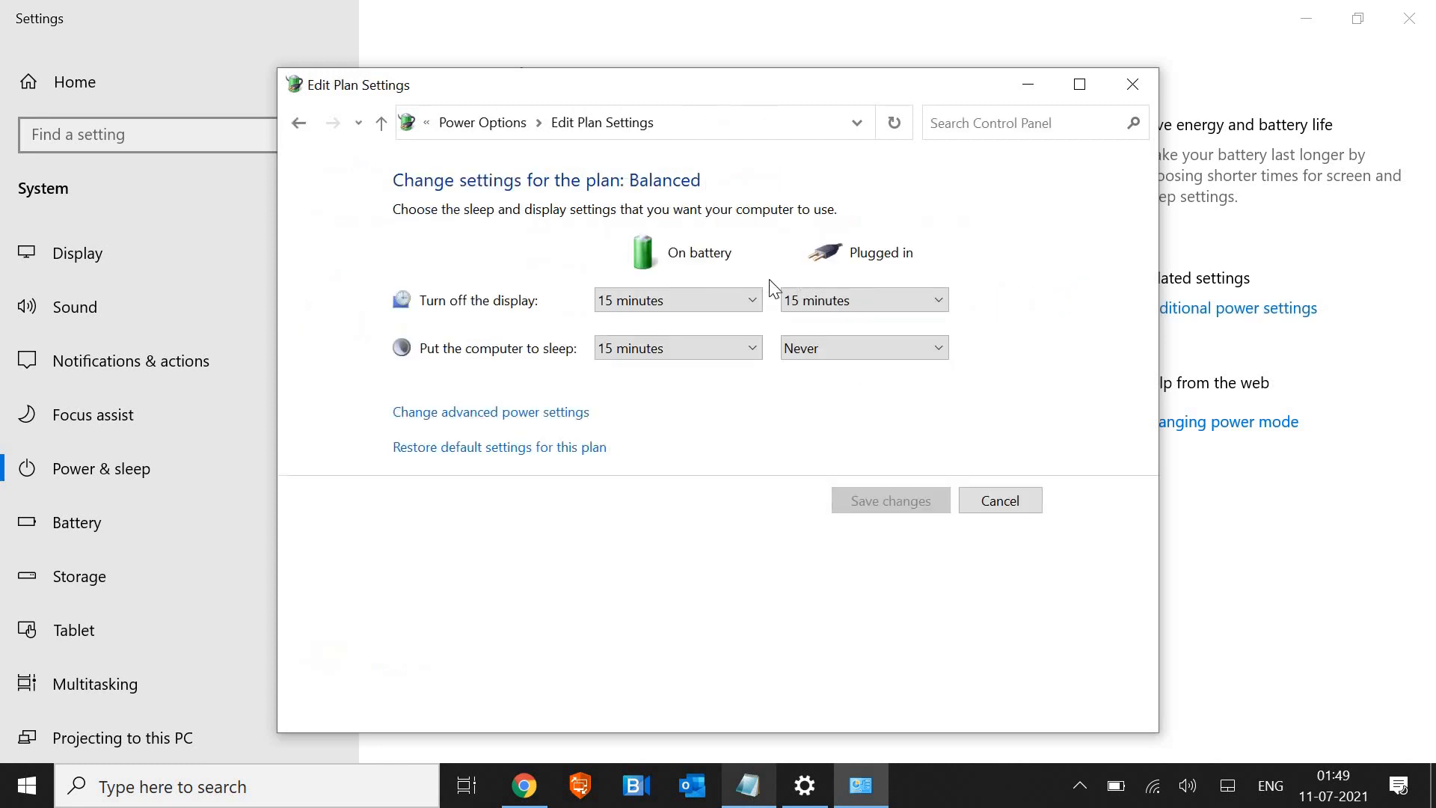
left_click(548, 411)
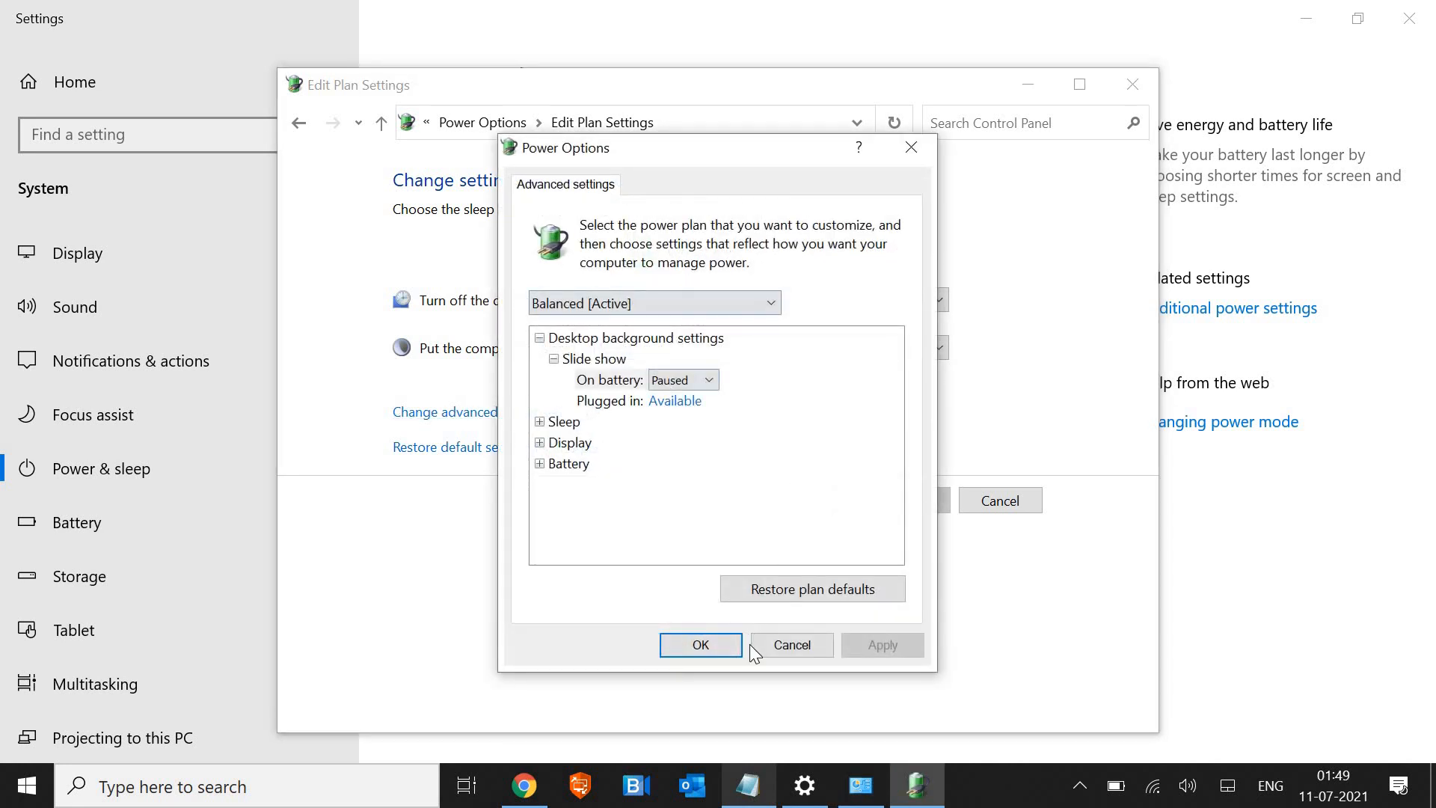
key("Escape")
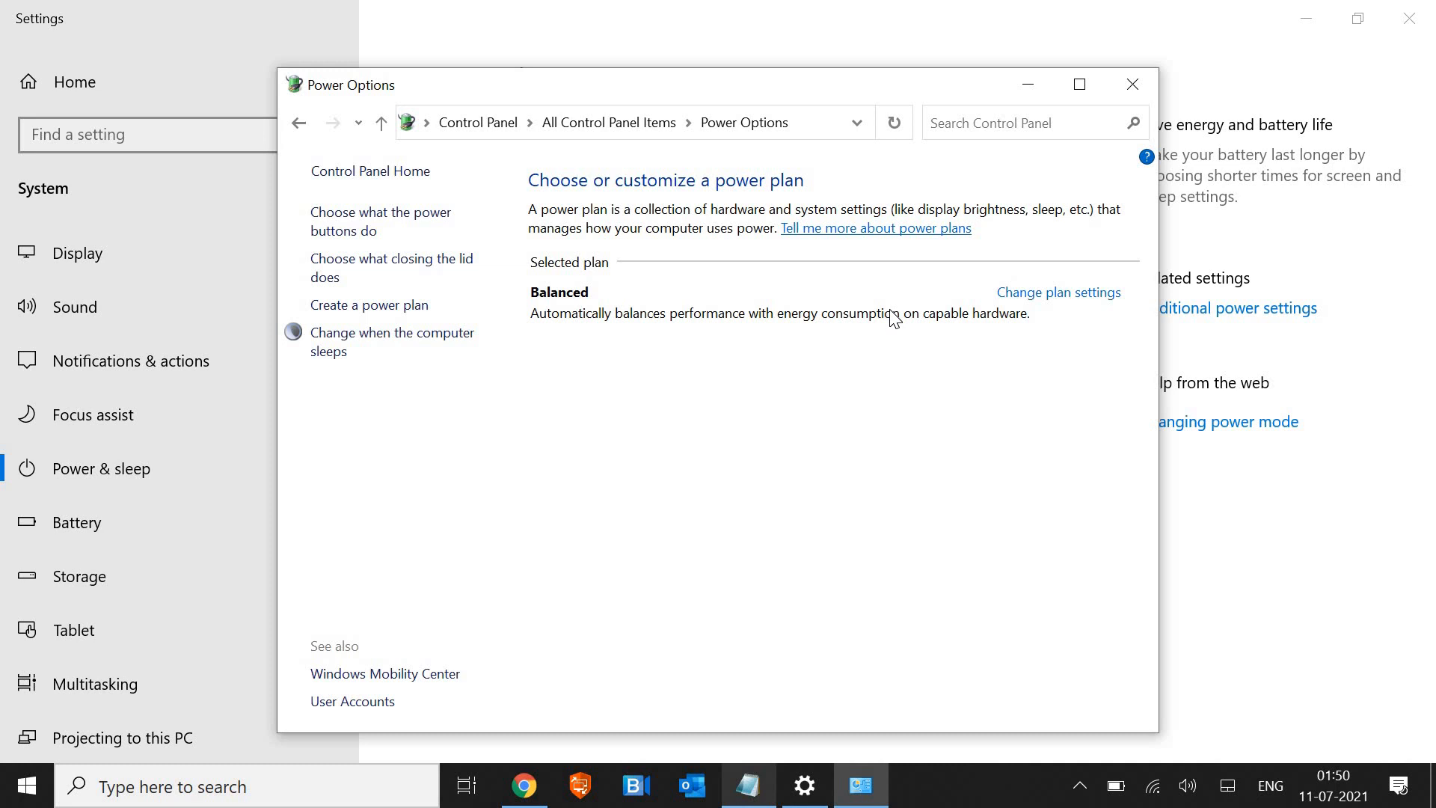
Step: Restore the default settings of the Balanced power plan and leave the plan editor
left_click(1043, 298)
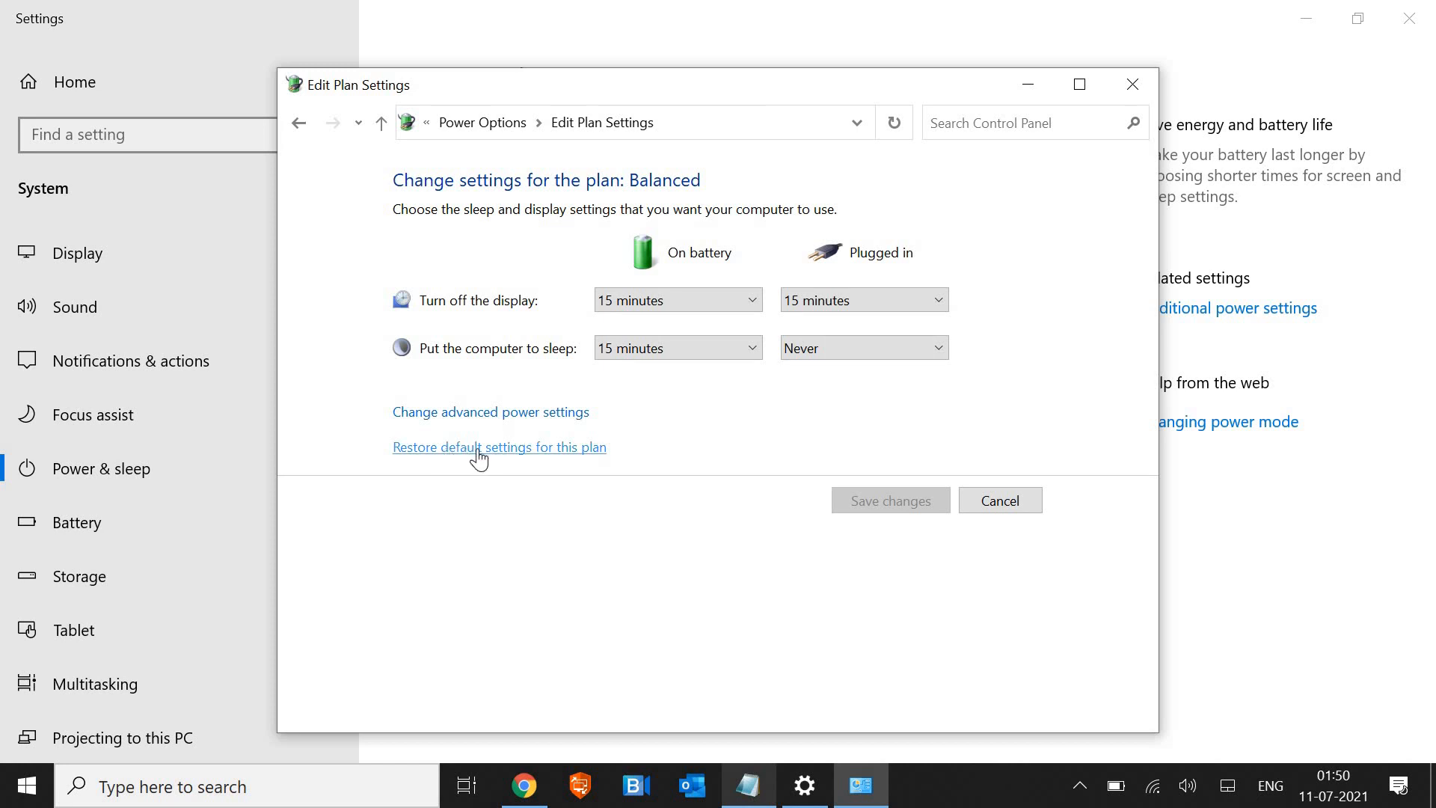
left_click(556, 454)
left_click(767, 441)
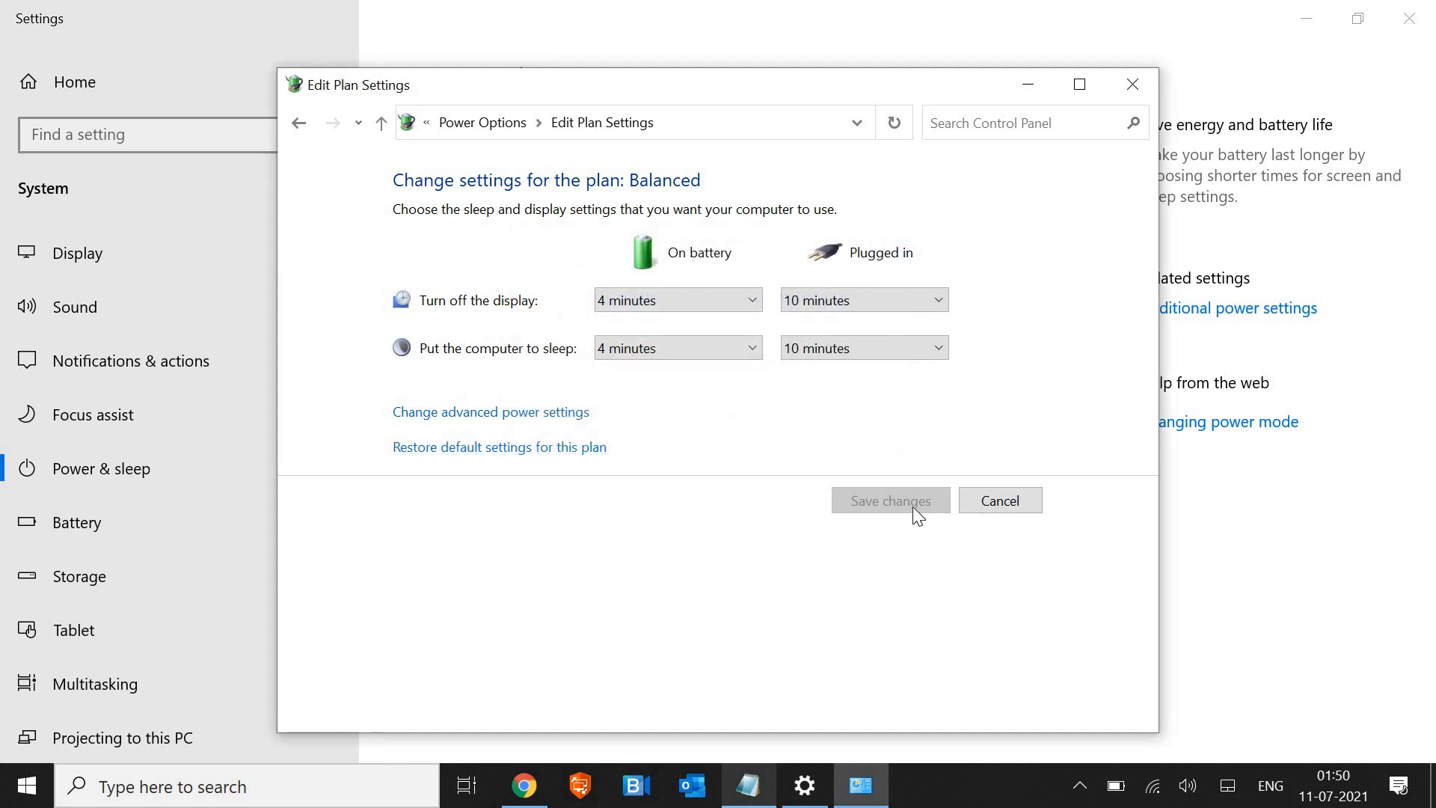
left_click(989, 507)
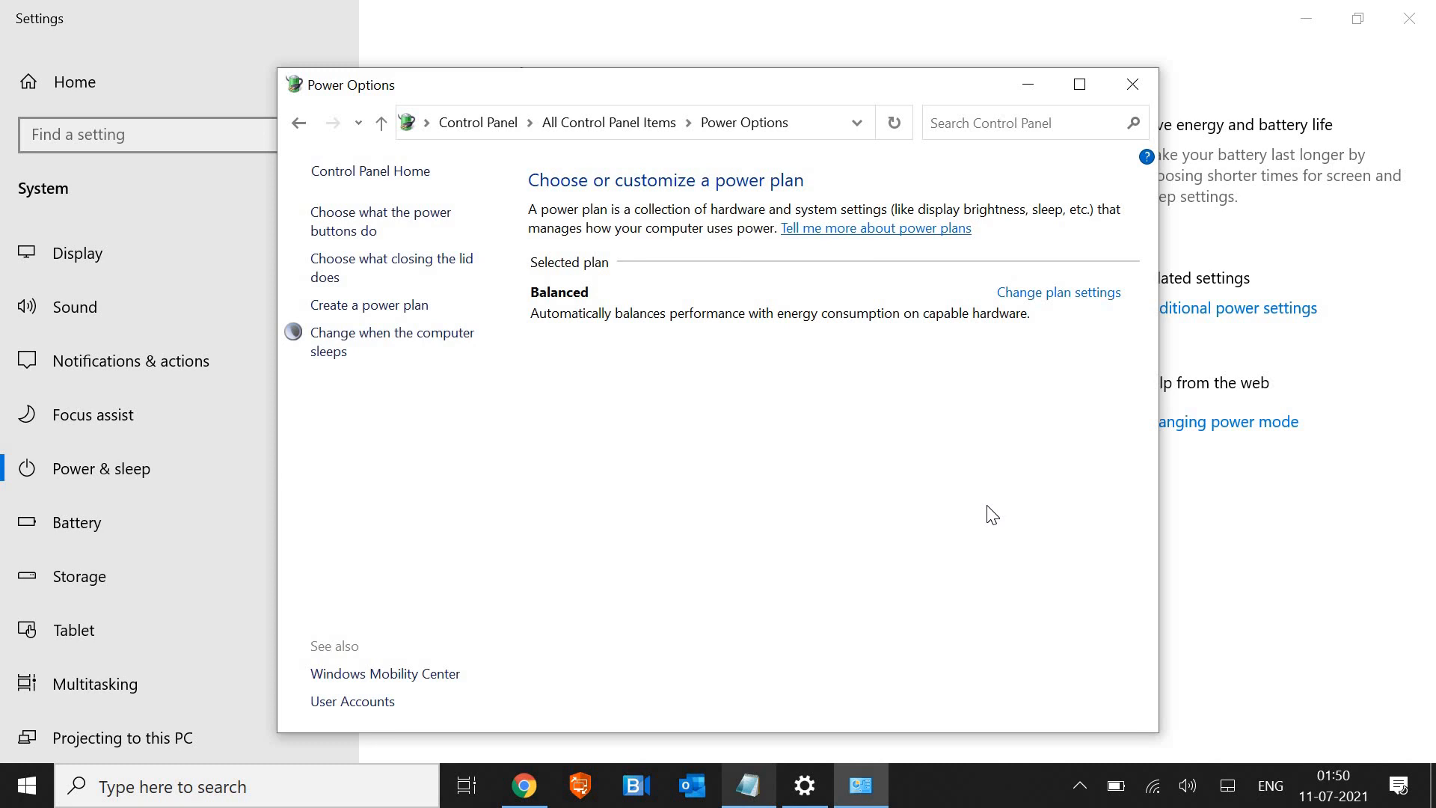